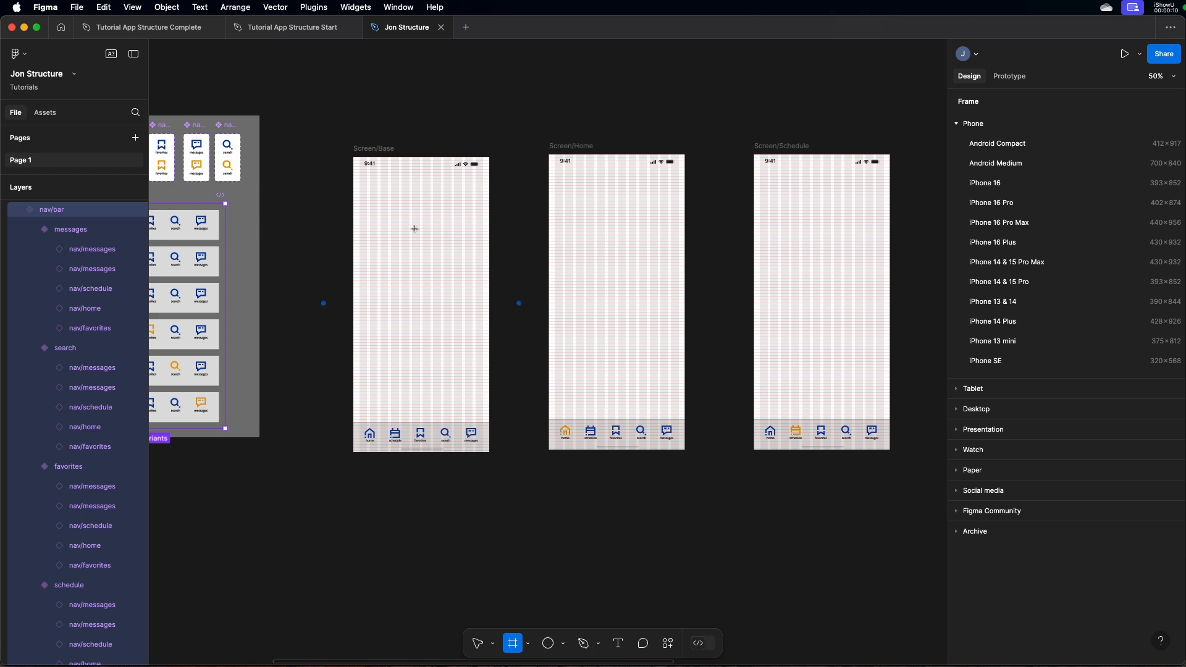
Draw a 440 × 200 frame across the top of Screen/Base and fill it with the navigation icons' blue, 0840AC
drag(354, 157, 491, 220)
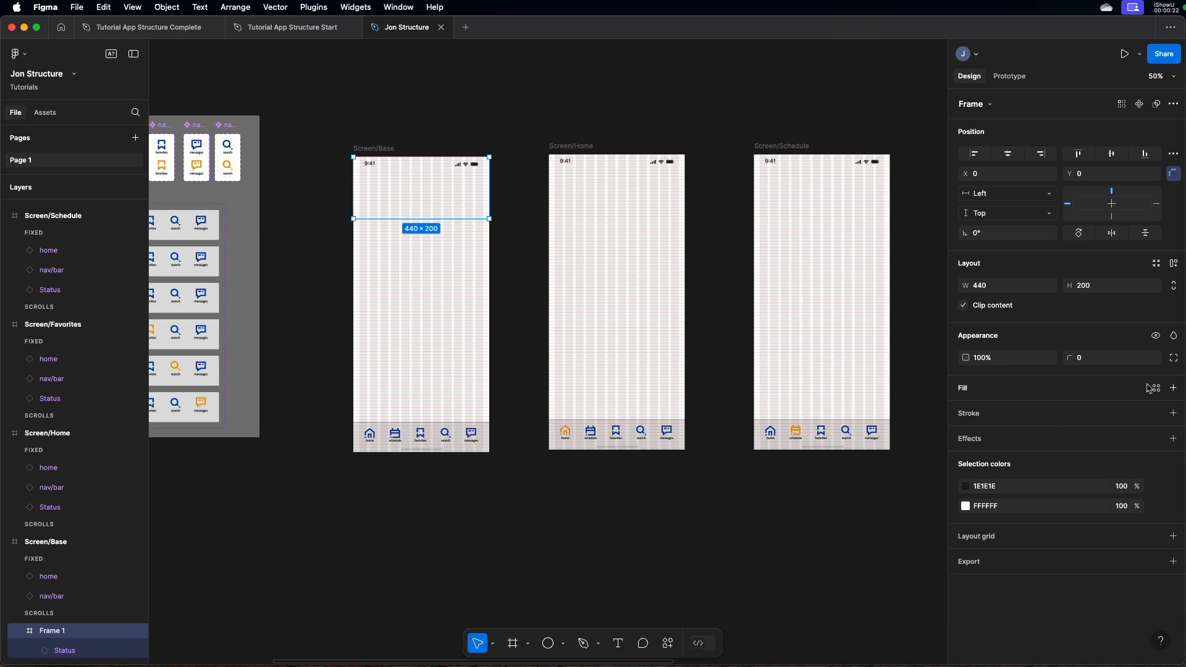
click(1174, 388)
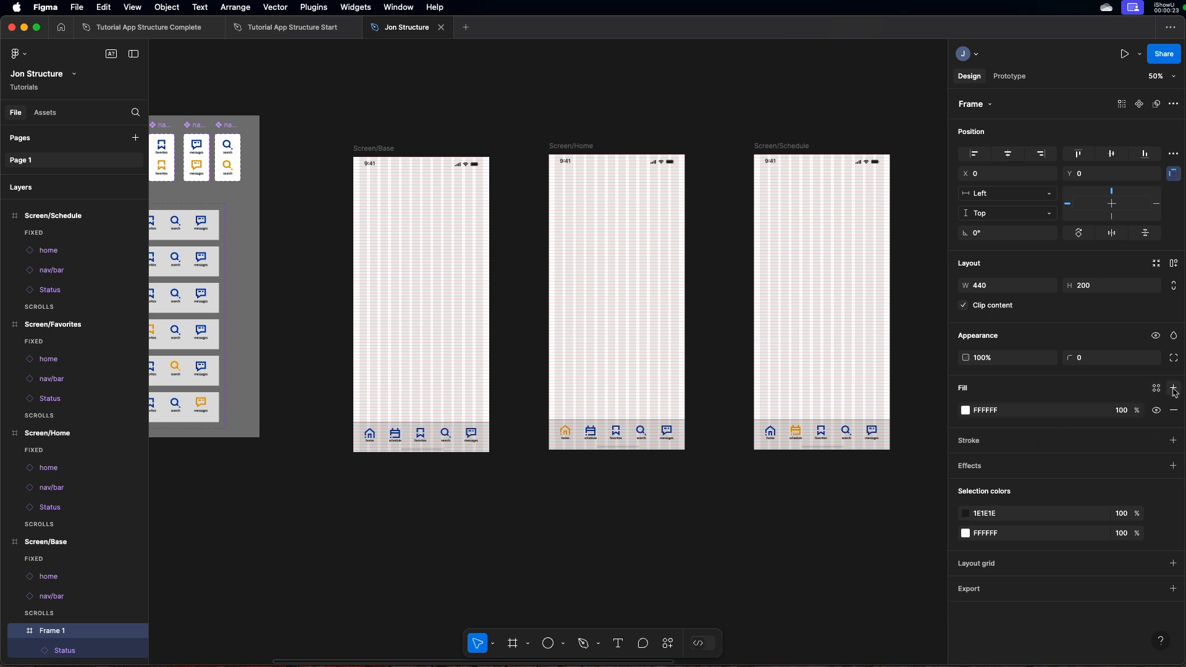
click(966, 411)
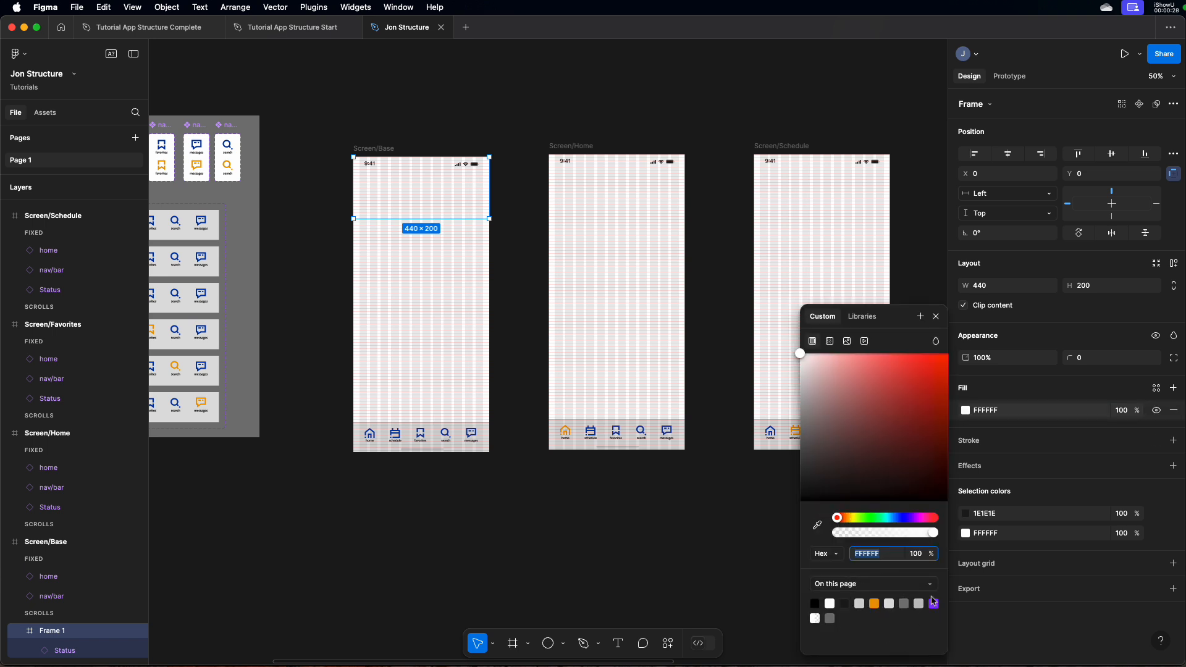
click(817, 526)
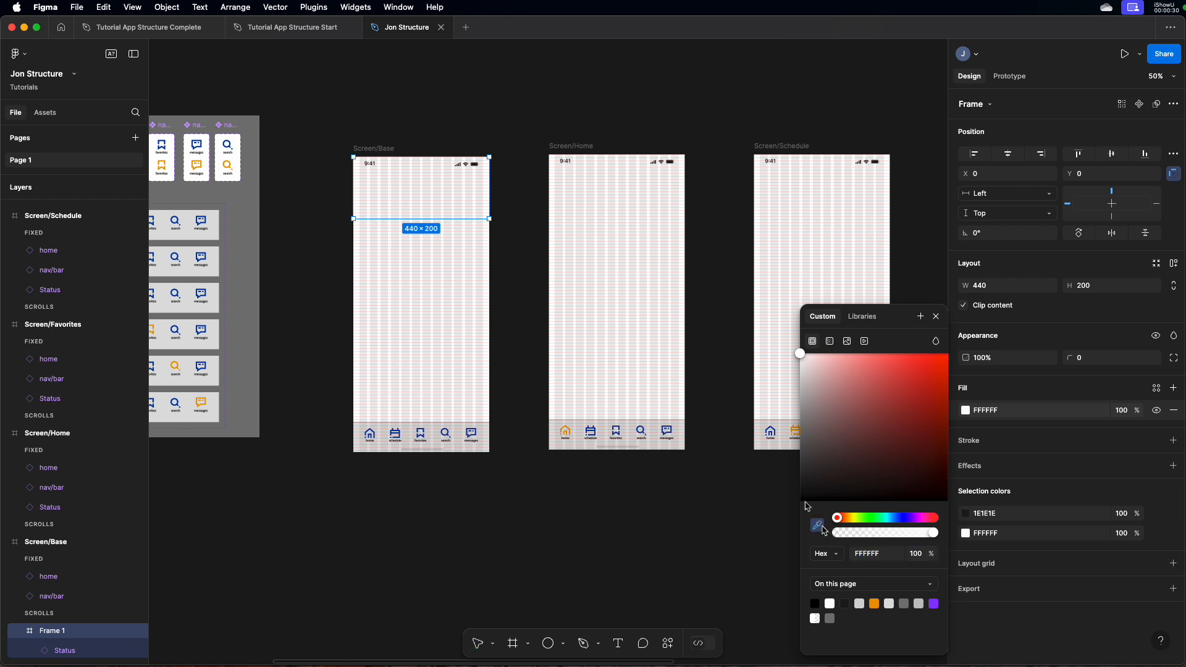
click(675, 422)
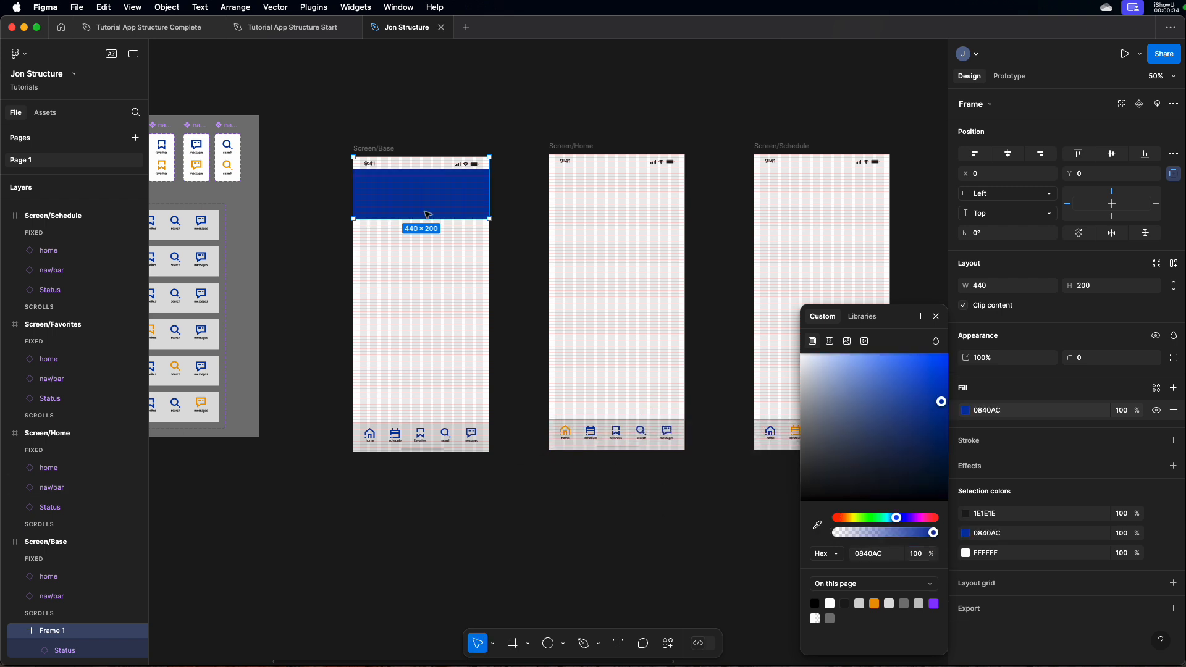
click(337, 157)
Hide the white fill of the main Status component in the Components section
scroll(334, 157, left, 5)
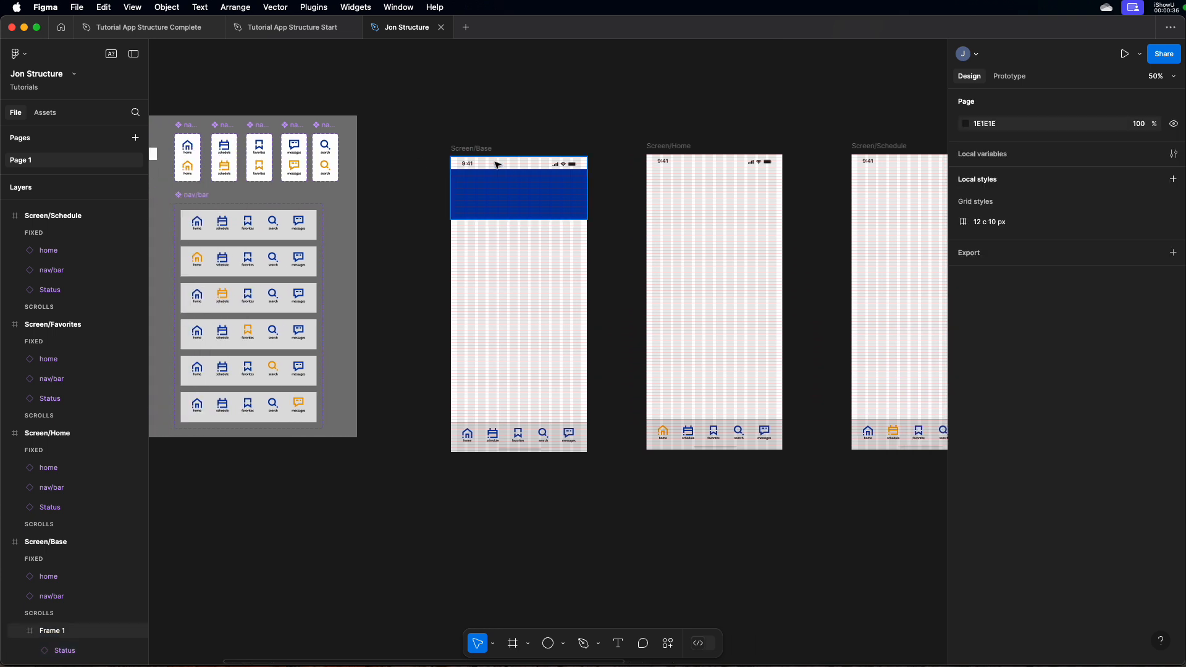
scroll(538, 167, left, 5)
click(296, 155)
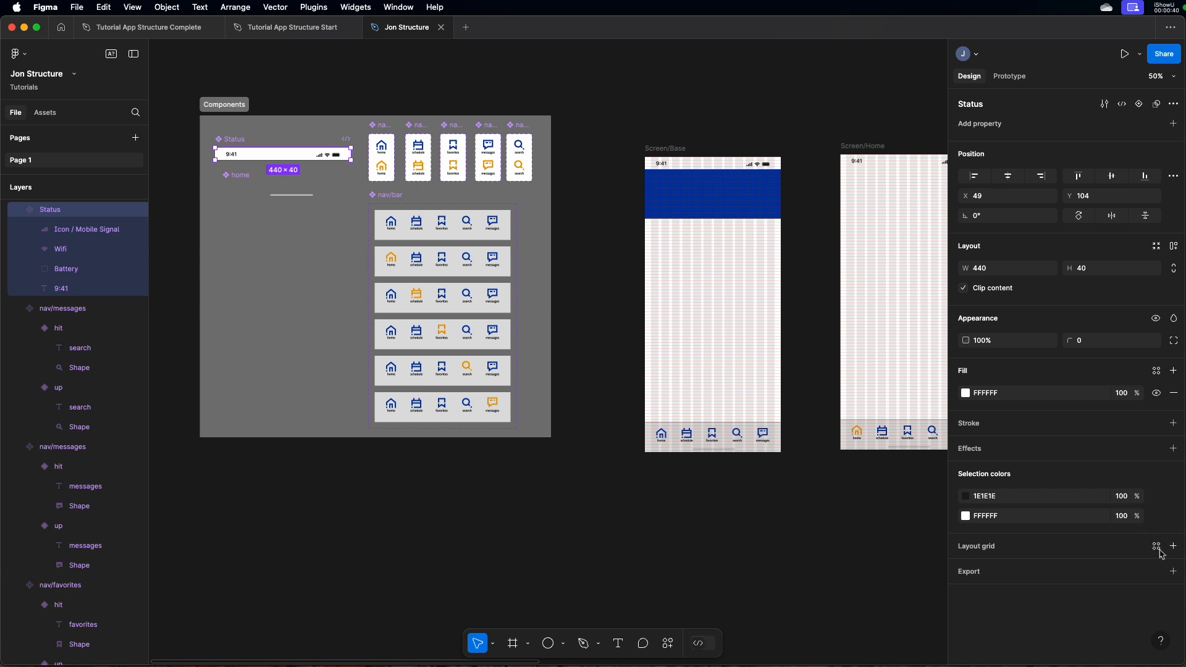
click(1156, 393)
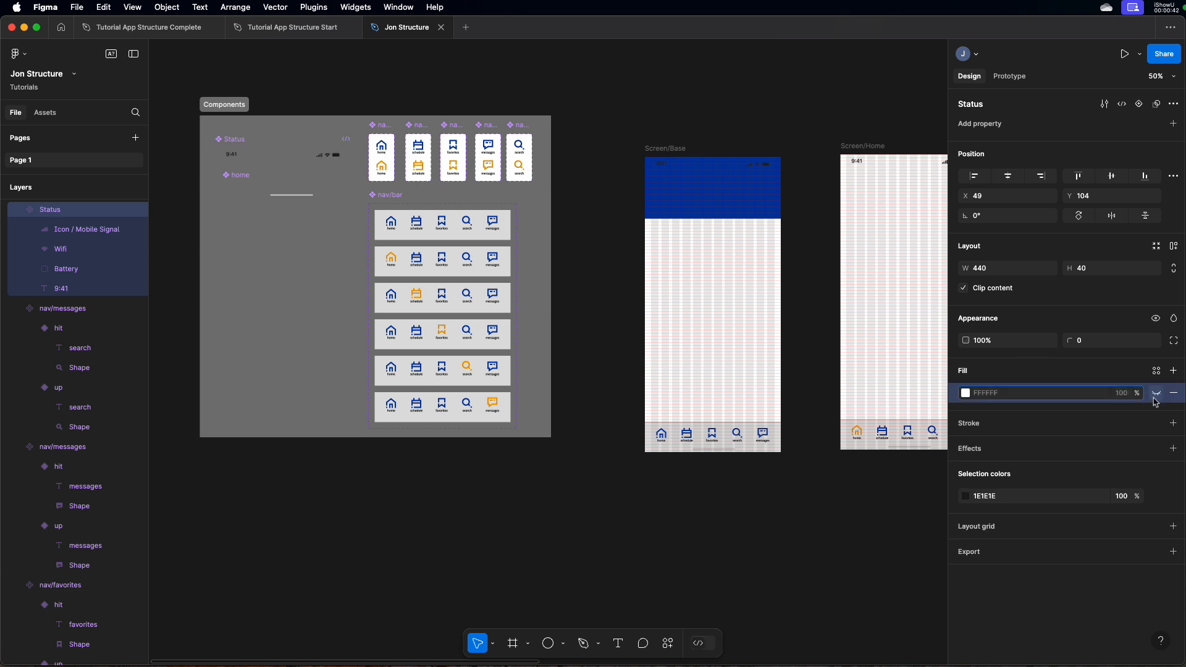
Add the text "Title" inside the blue header frame of Screen/Base
scroll(647, 320, right, 5)
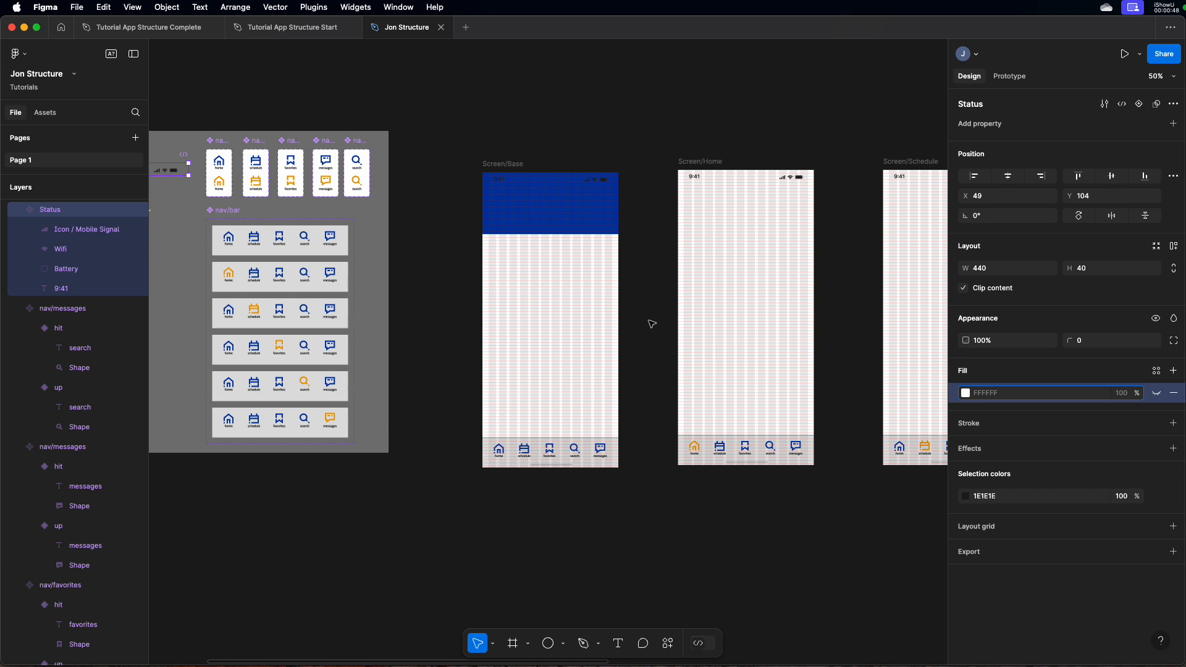
scroll(668, 319, up, 2)
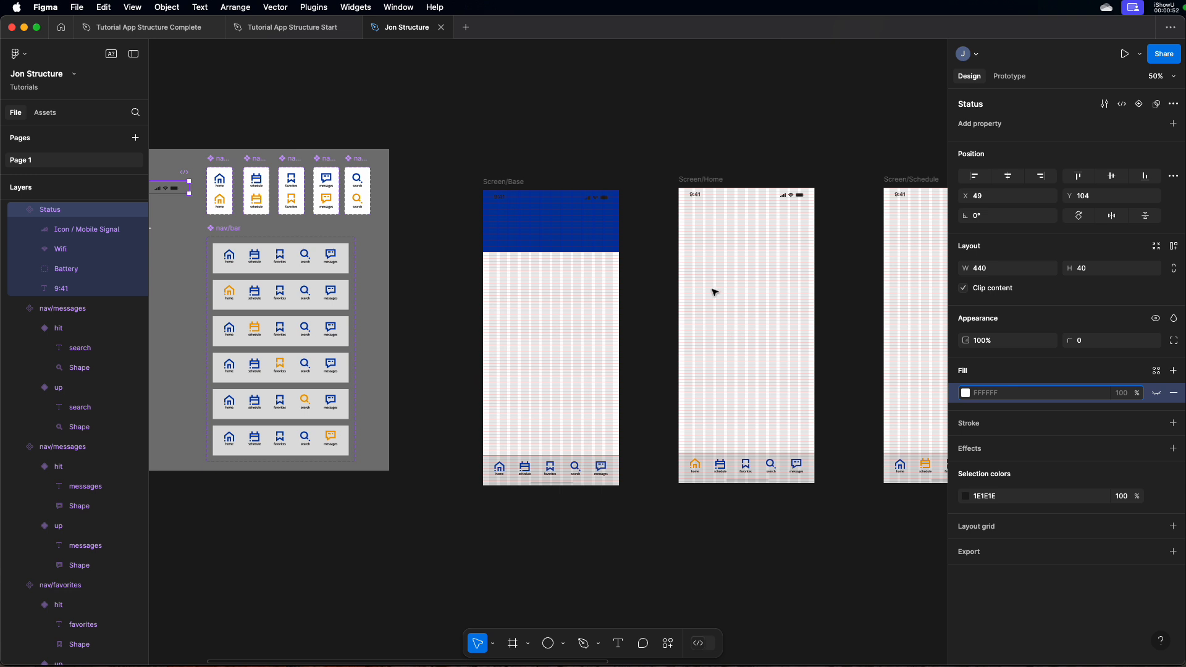
click(619, 644)
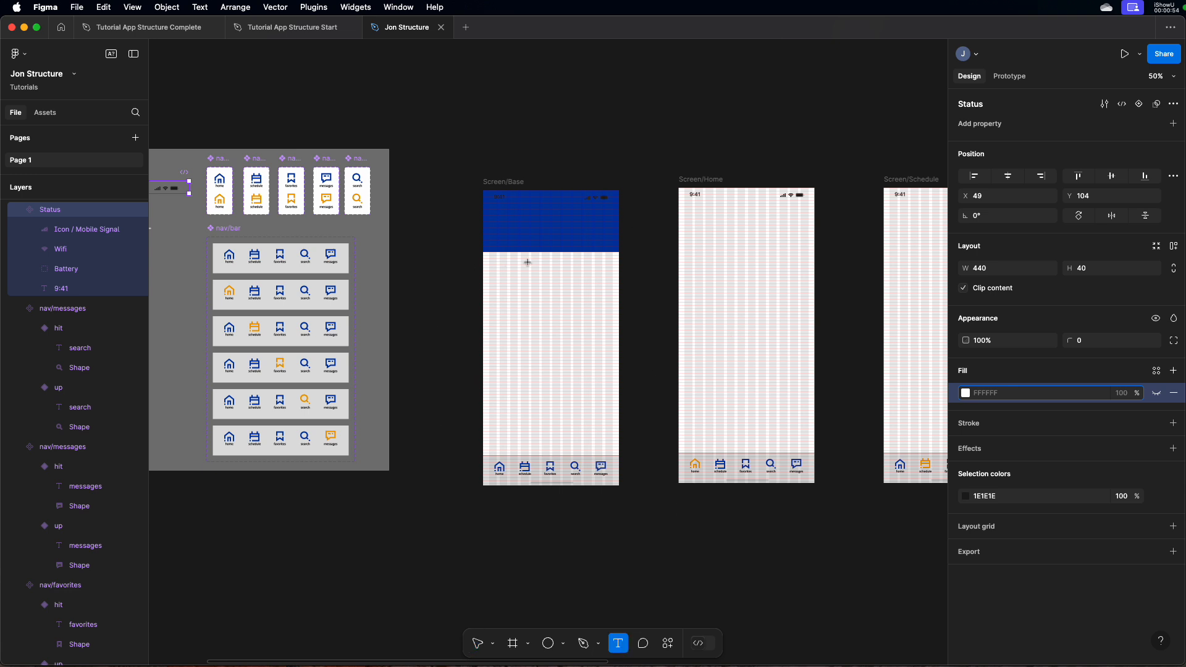
click(500, 227)
text(Title)
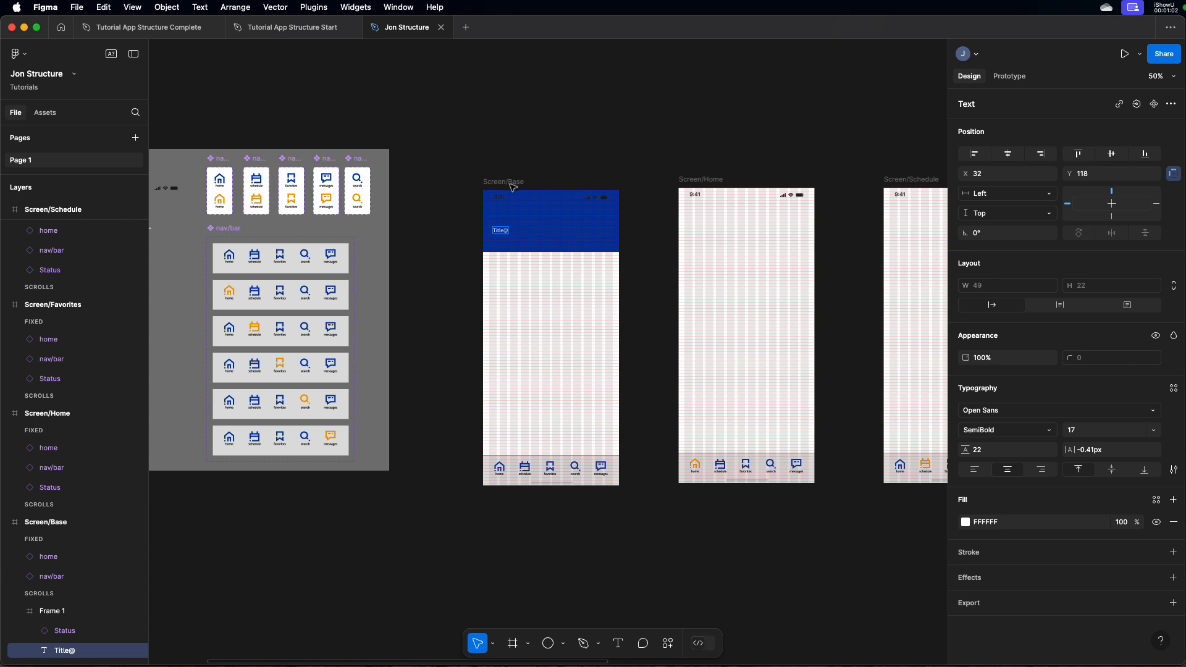
key(Escape)
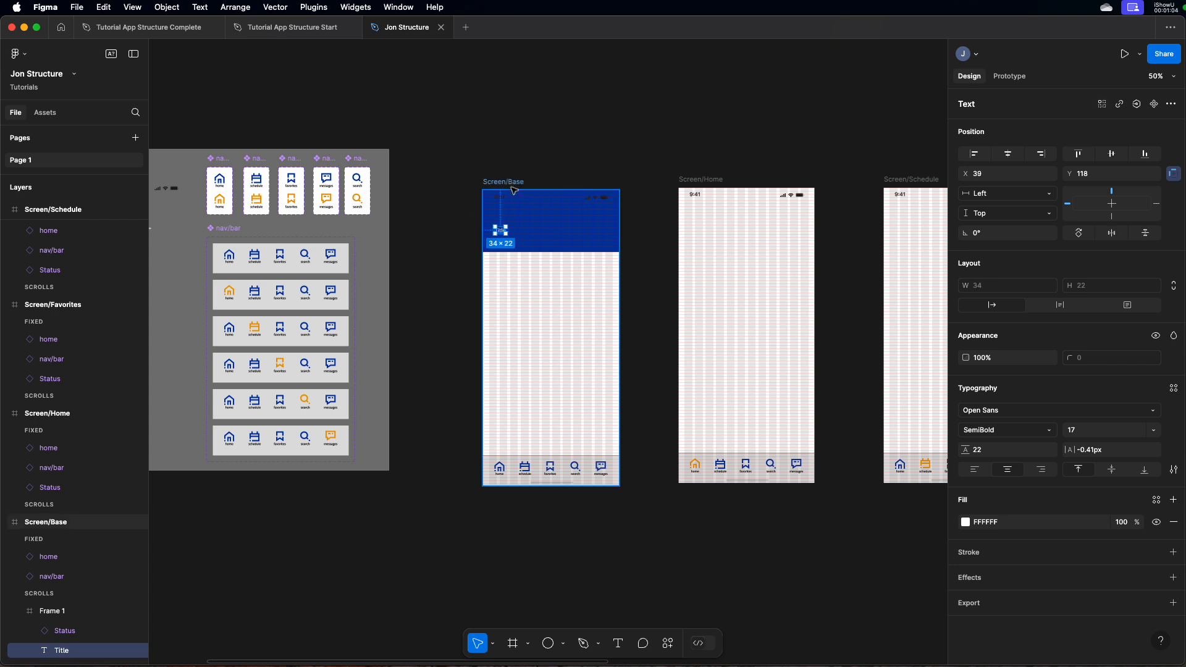
Format the header's Title text in Oswald Regular at size 40
key(shift+2)
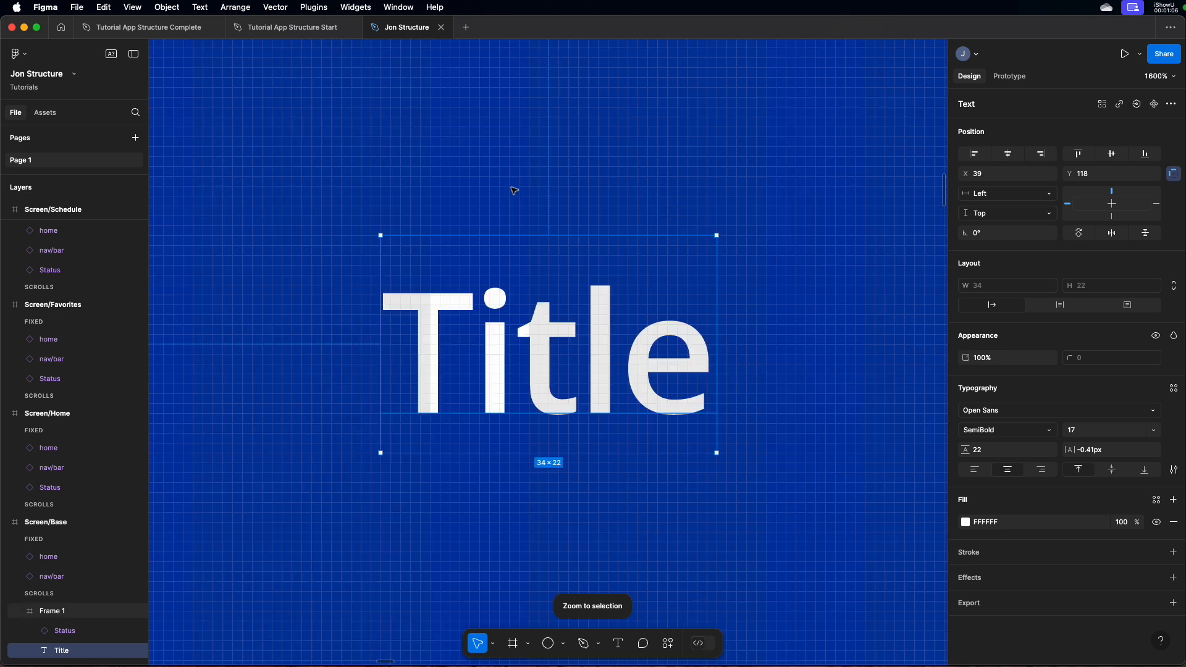
key(minus)
key(minus)
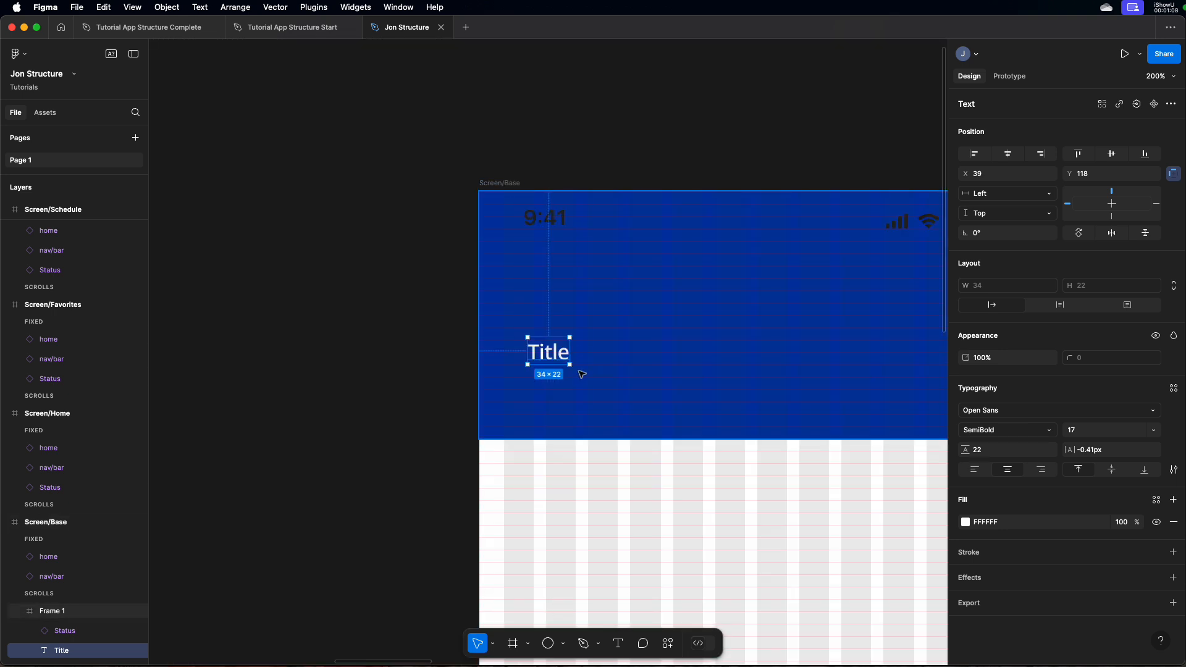
double_click(553, 357)
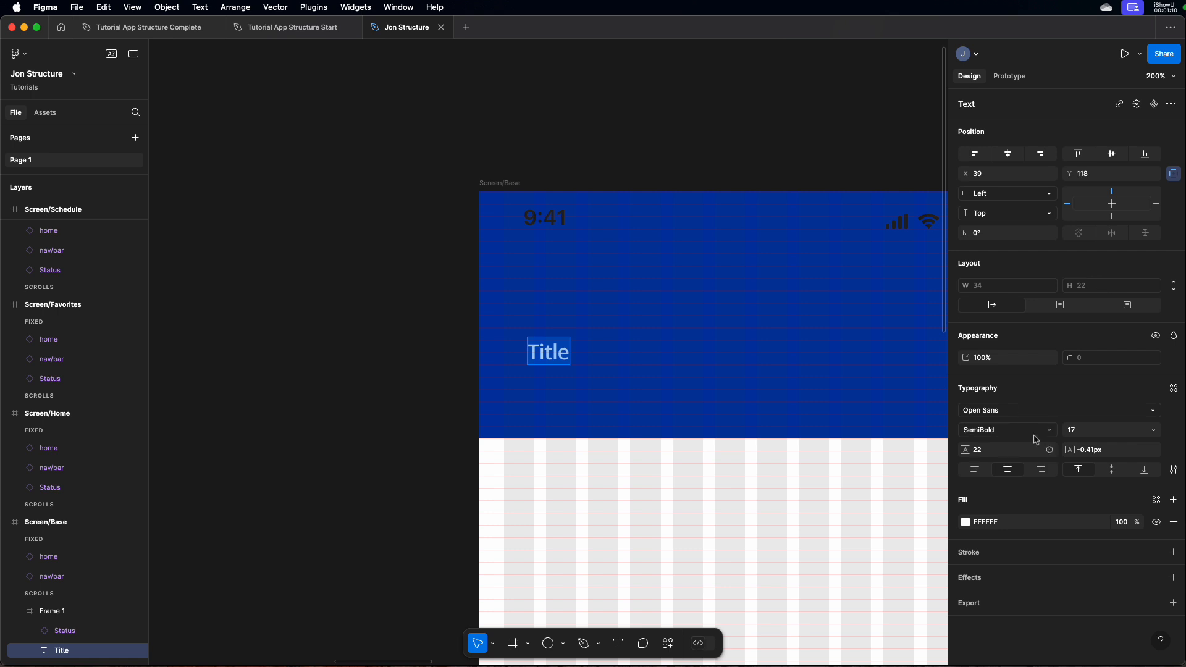
click(1090, 432)
key(Return)
click(1015, 411)
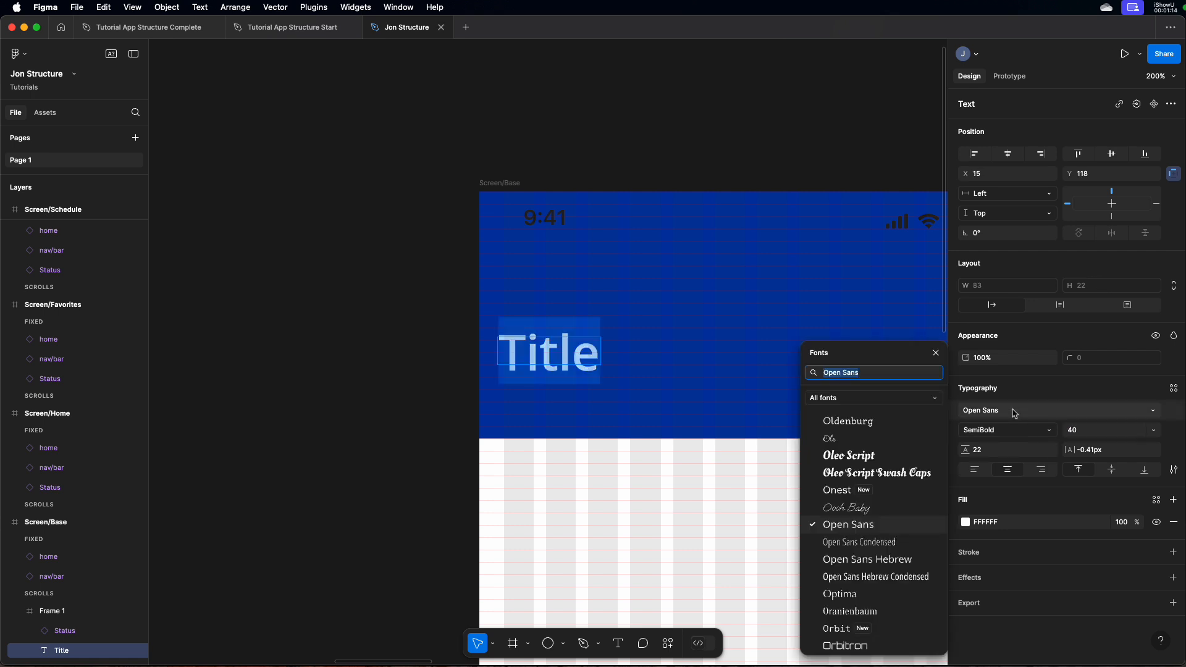
text(os)
key(Return)
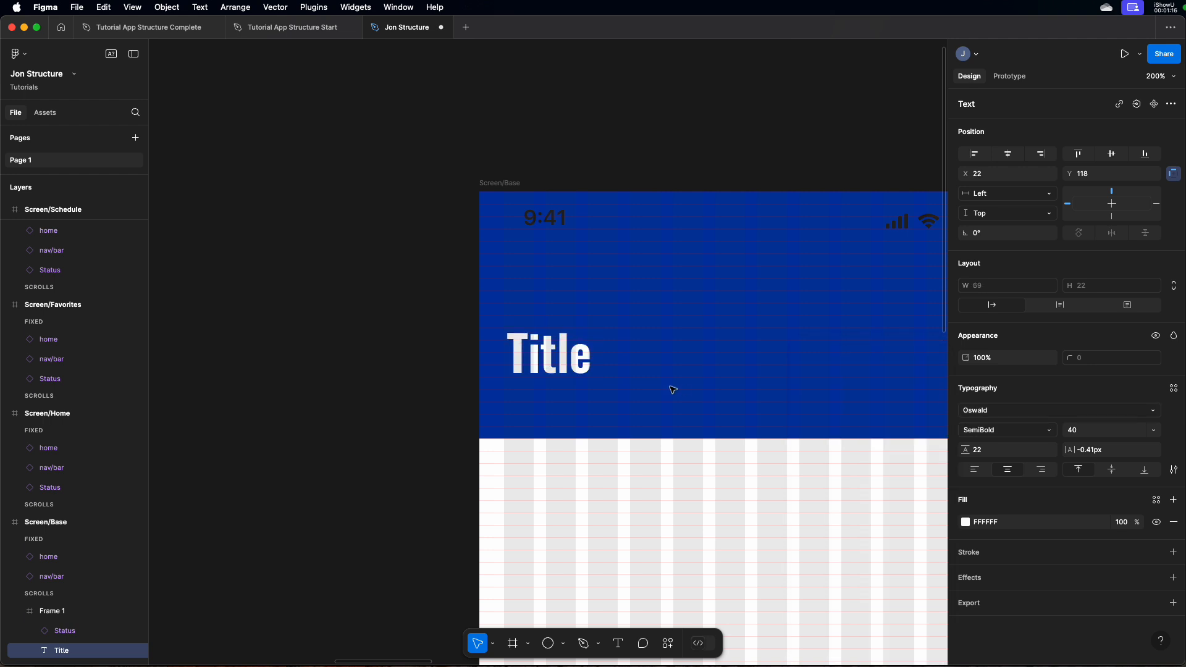
click(1018, 437)
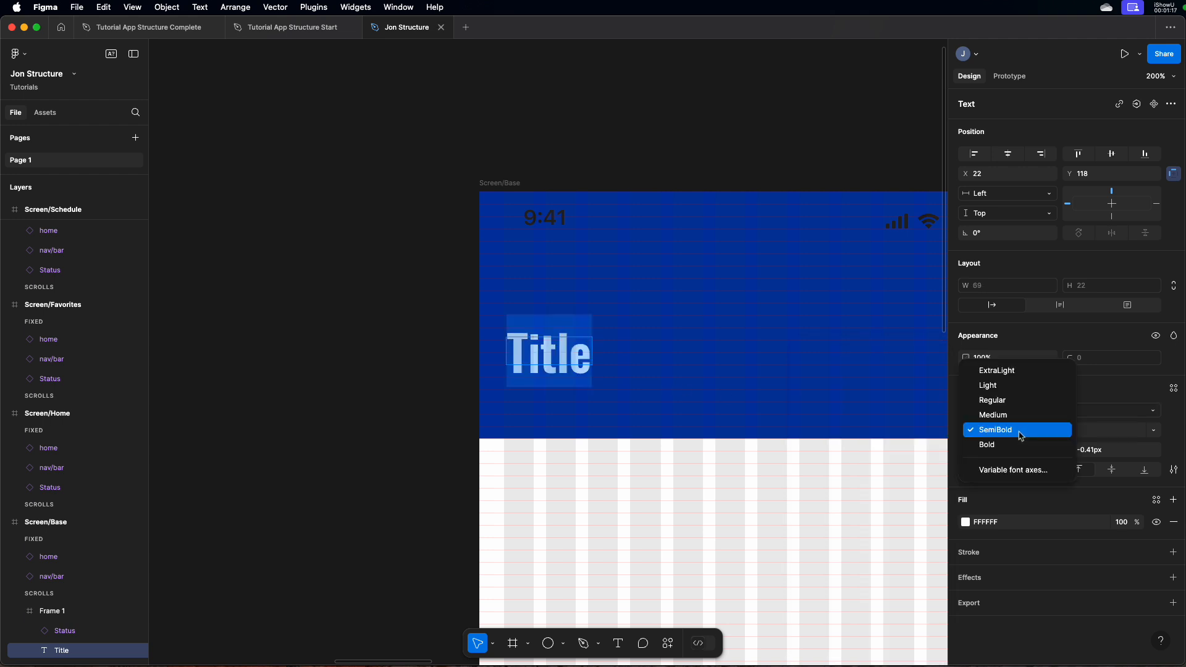
click(1009, 403)
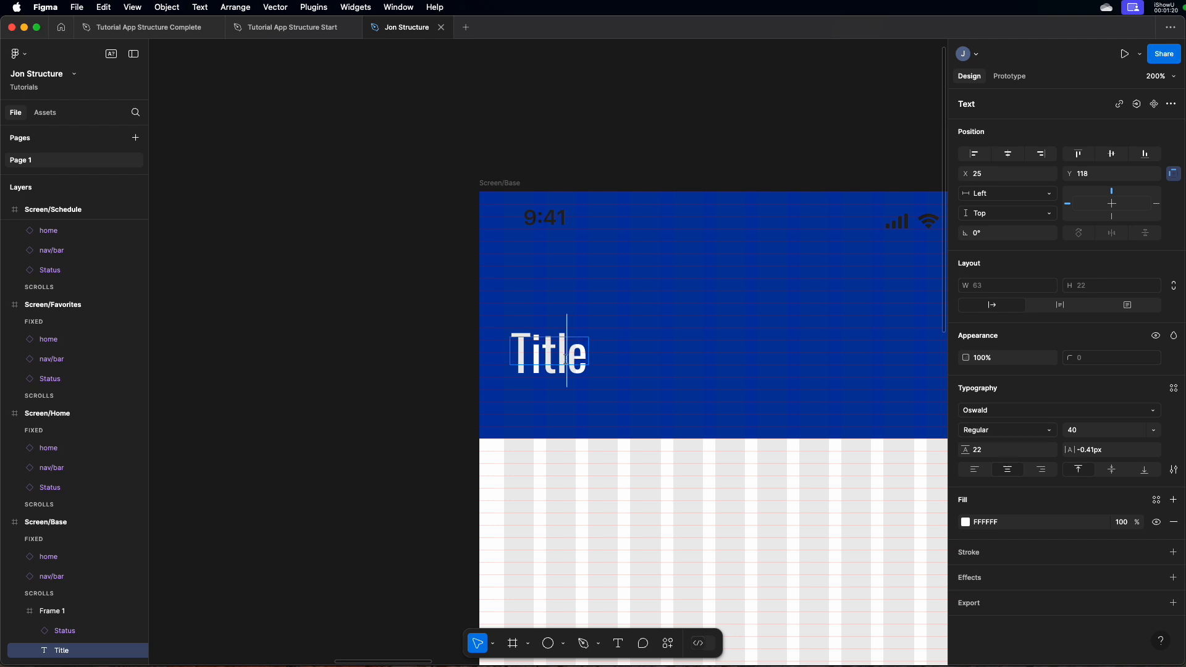
Move the Title text lower and further right in the blue header, to about X 51, Y 137
click(576, 365)
drag(587, 365, 605, 389)
scroll(613, 346, right, 1)
scroll(615, 344, right, 4)
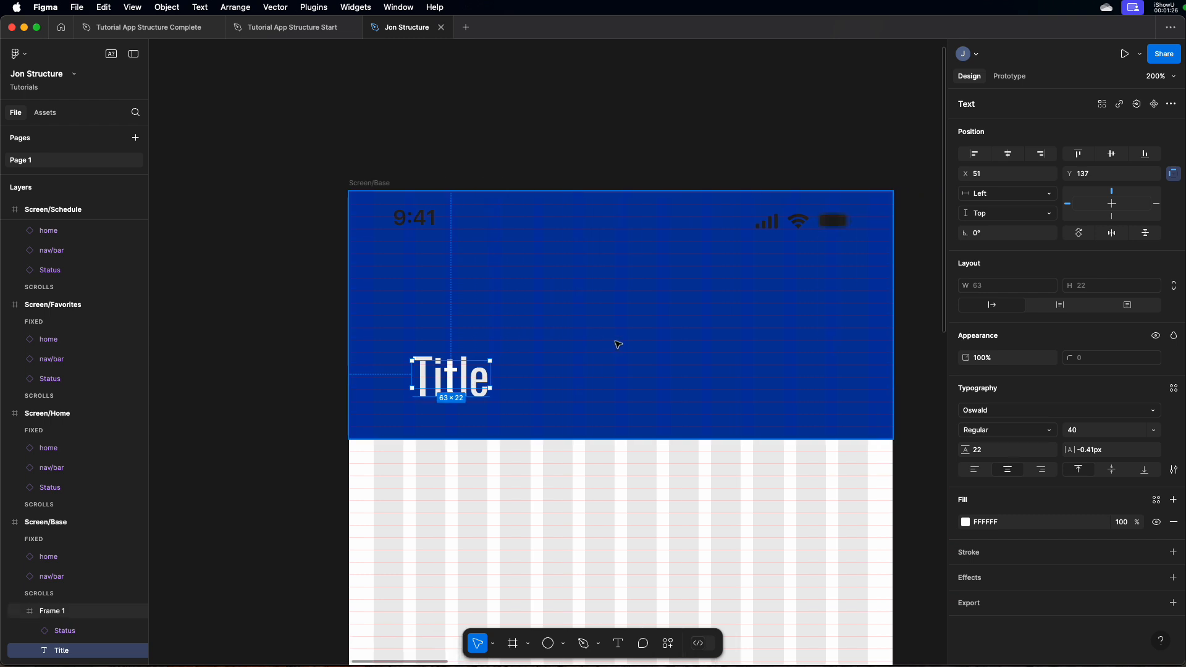
key(minus)
key(minus)
click(618, 254)
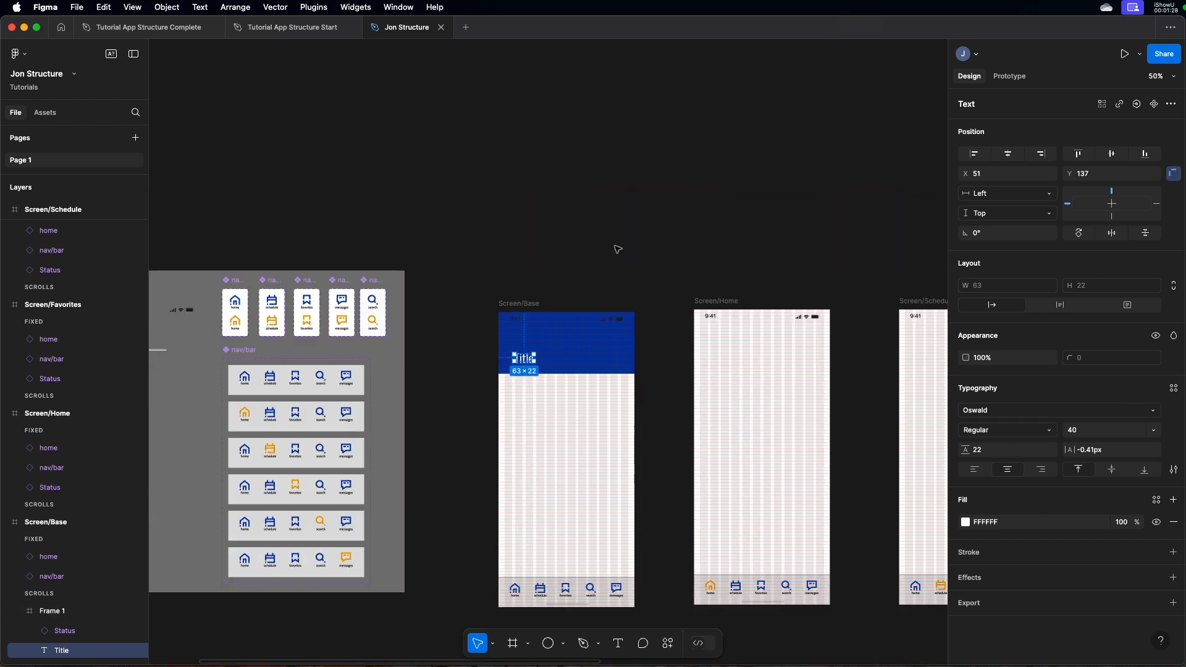
Move the Status instance out of the blue header frame onto the empty canvas above Screen/Base
click(582, 353)
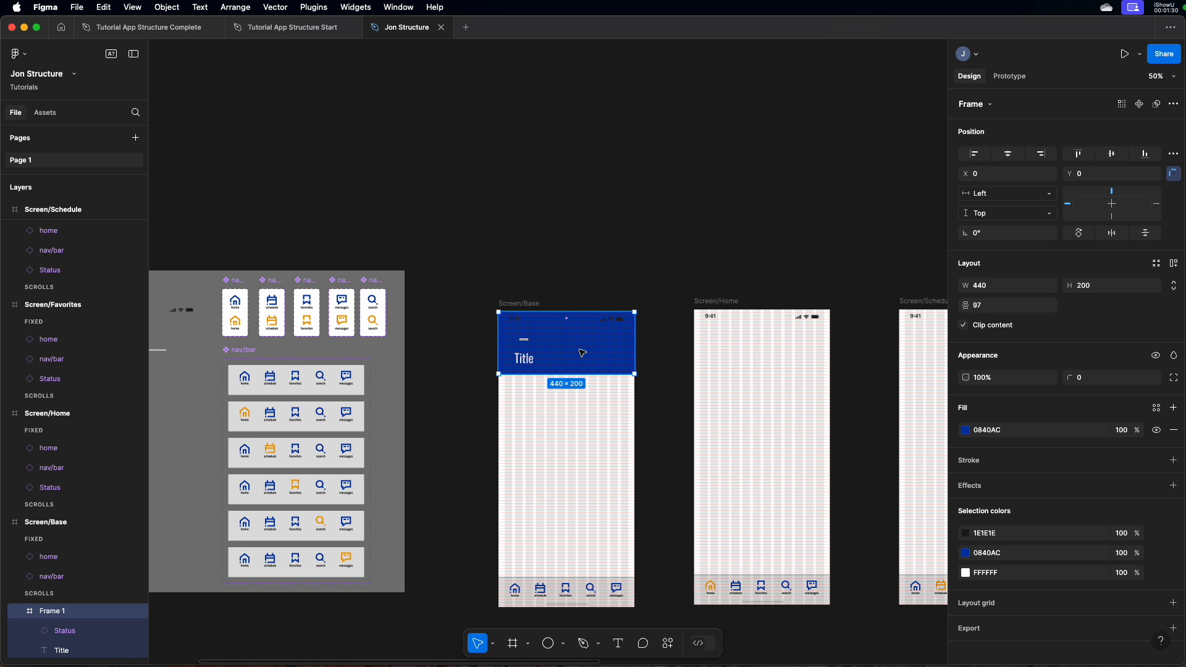
scroll(582, 353, left, 5)
drag(681, 345, 734, 346)
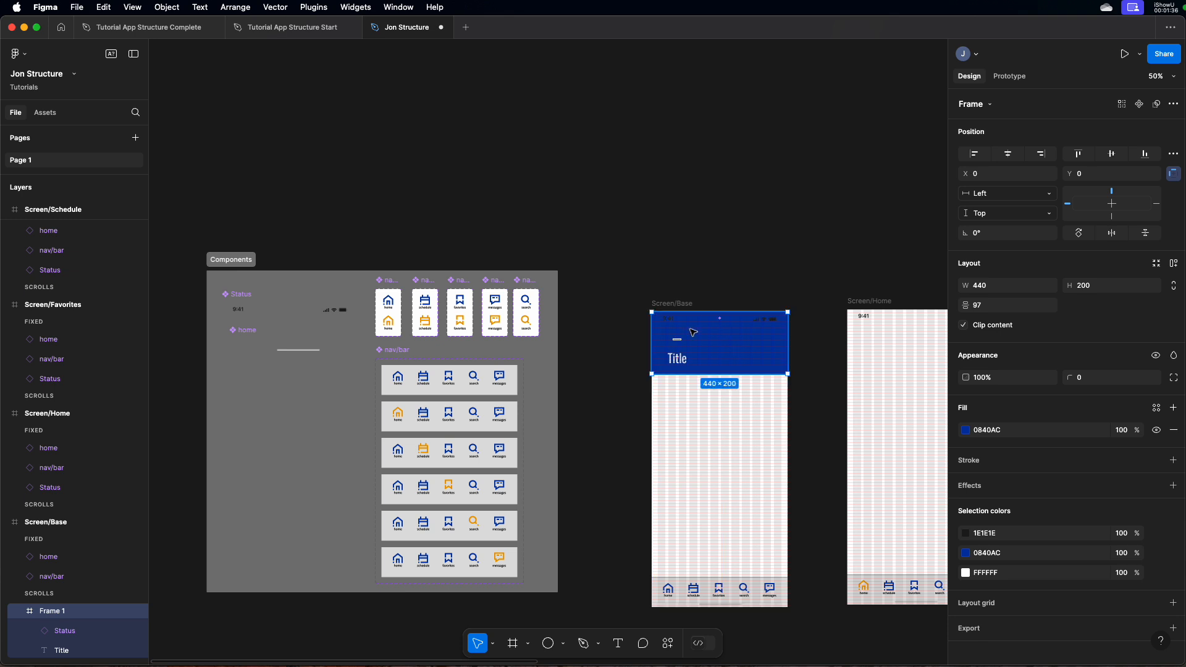
click(712, 295)
click(672, 325)
click(672, 325)
drag(672, 325, 678, 298)
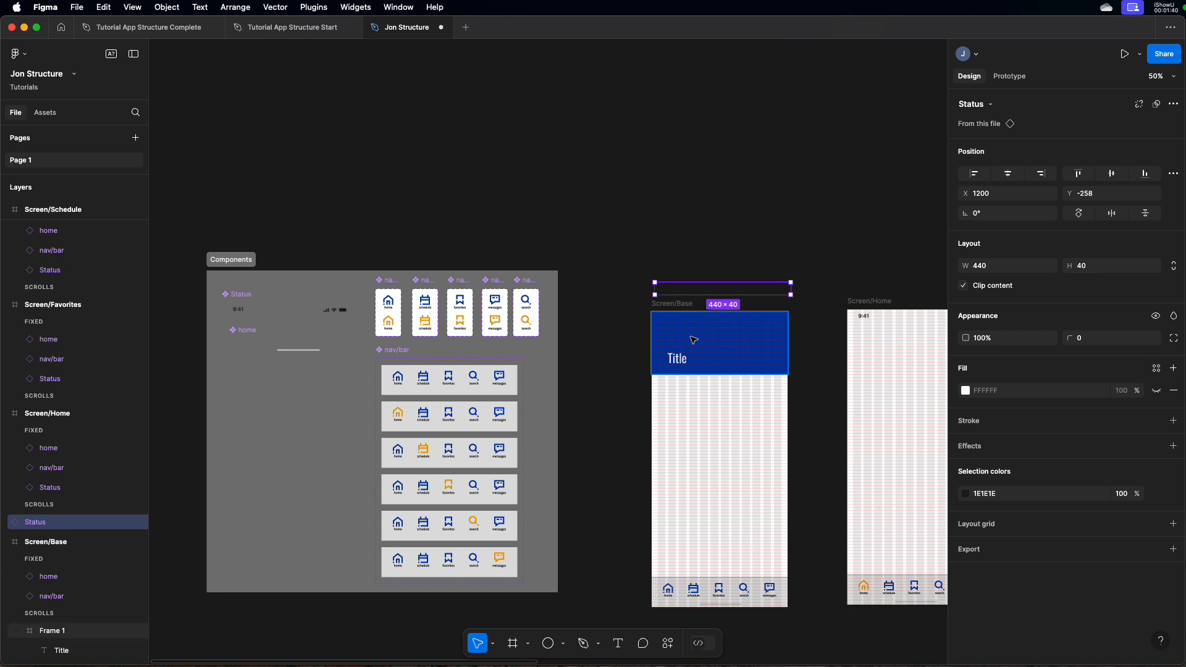
Move the blue header frame into the Components section below home, and place the Status instance back at the top of Screen/Base
click(688, 357)
drag(700, 361, 275, 435)
drag(693, 301, 712, 326)
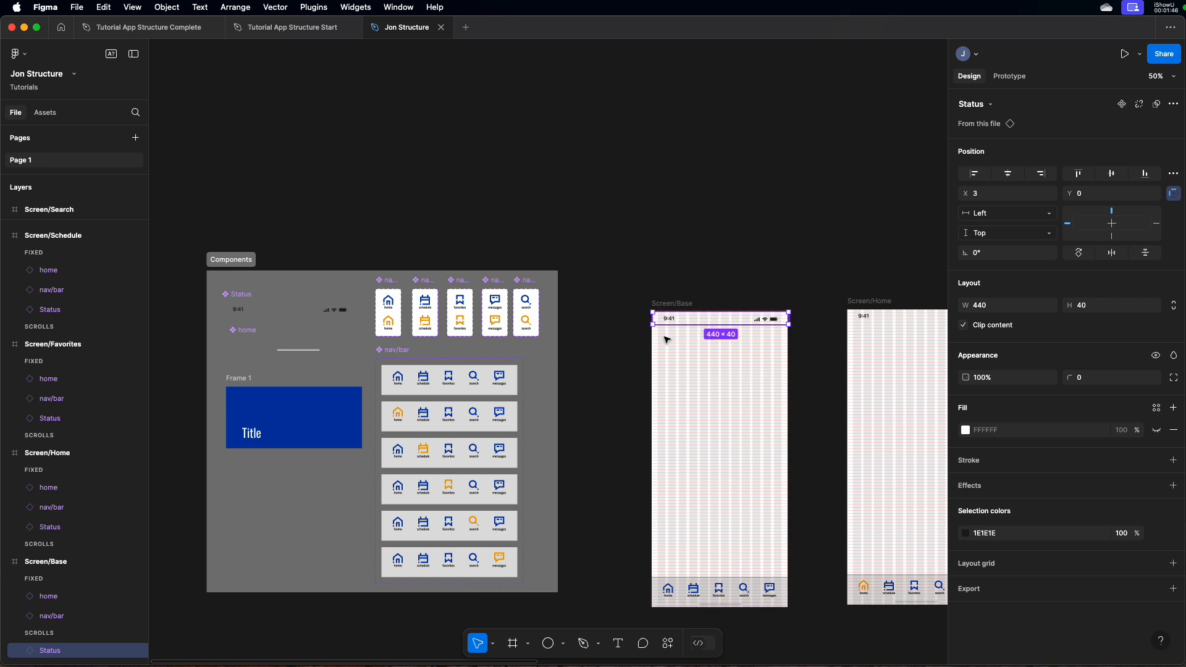
Convert the blue header frame into a component and rename it "Title Bar"
click(253, 379)
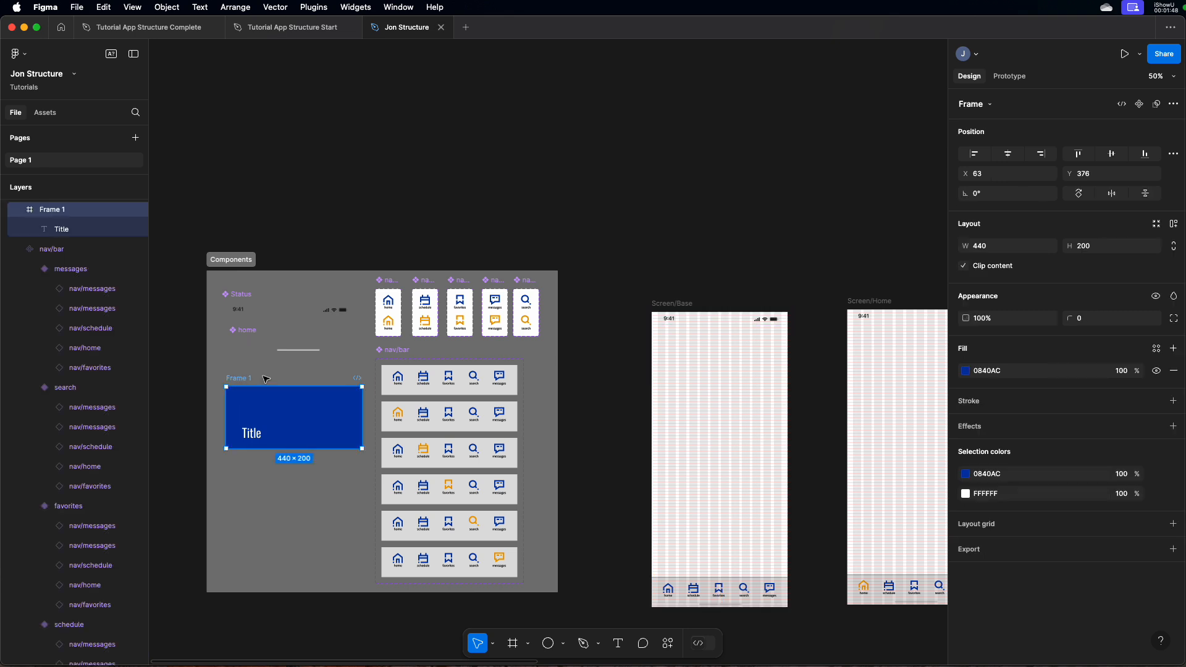
key(shift+2)
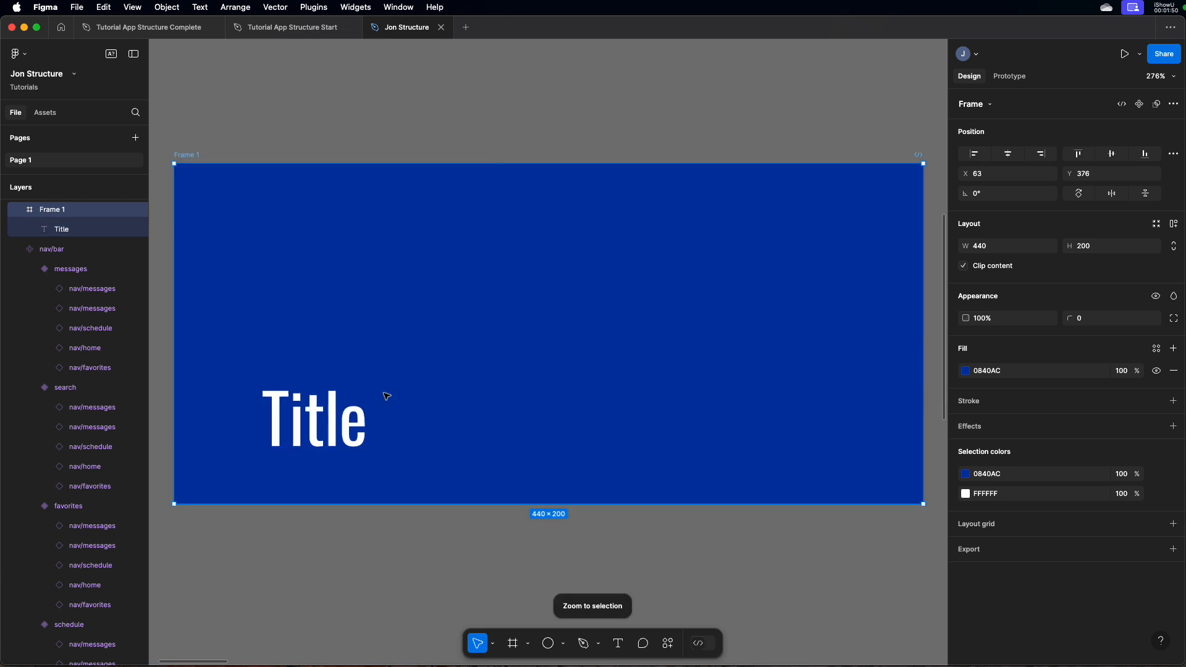
key(shift+0)
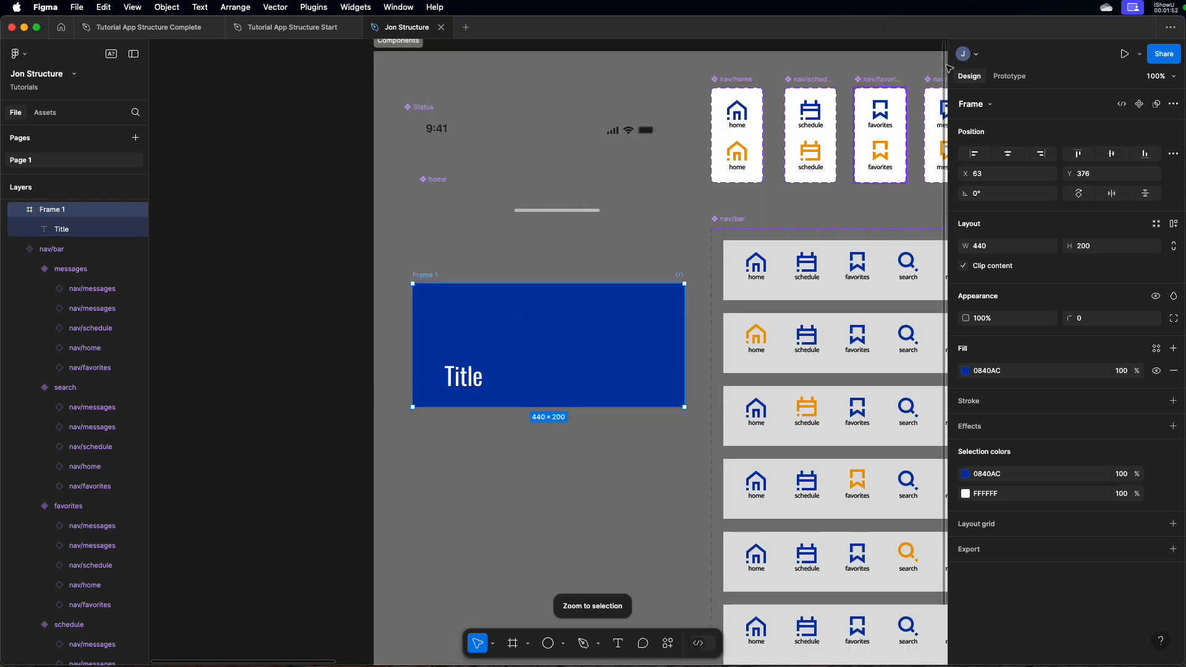
click(1142, 105)
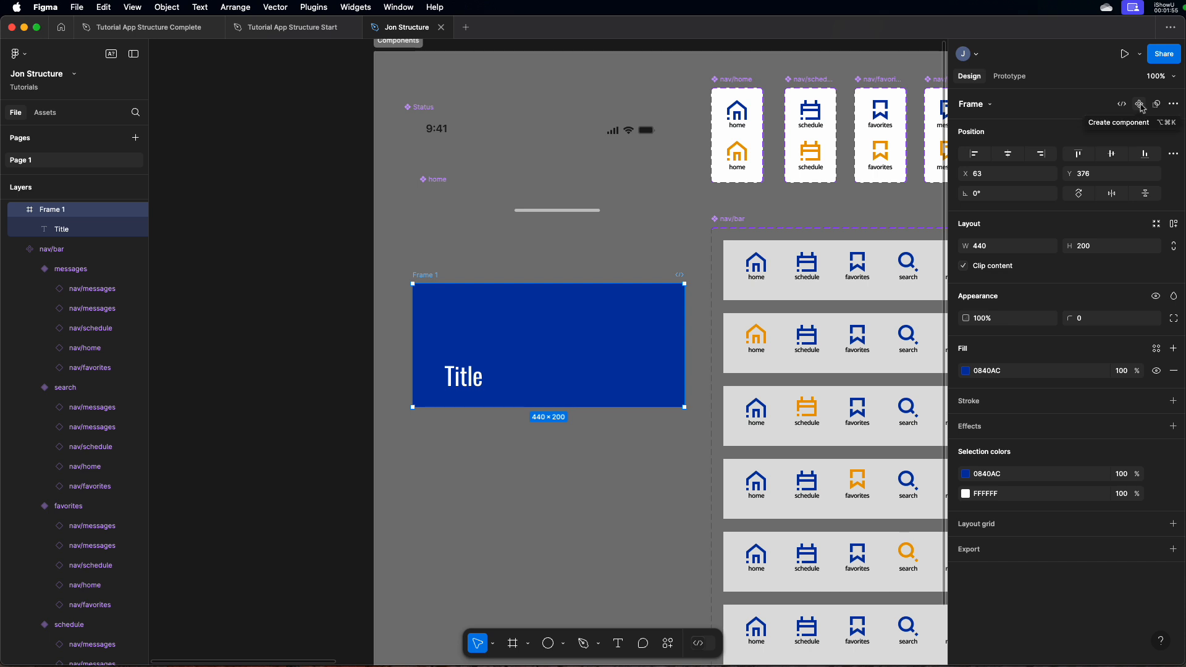
double_click(437, 276)
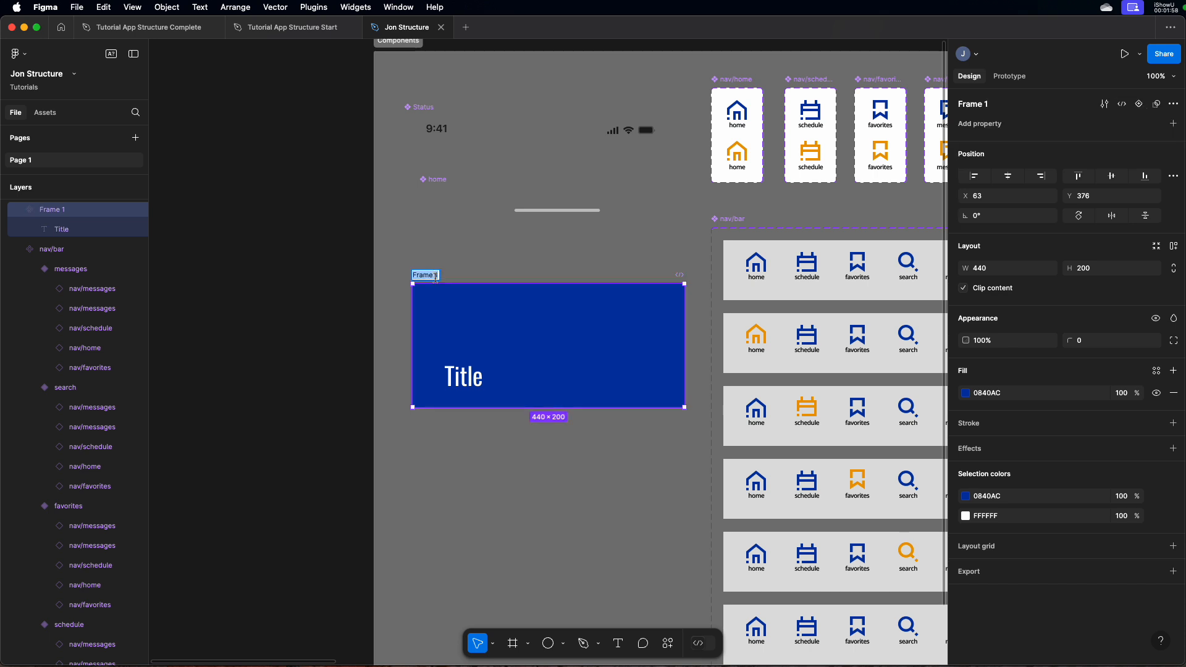
text(Title)
text(Ba)
key(Return)
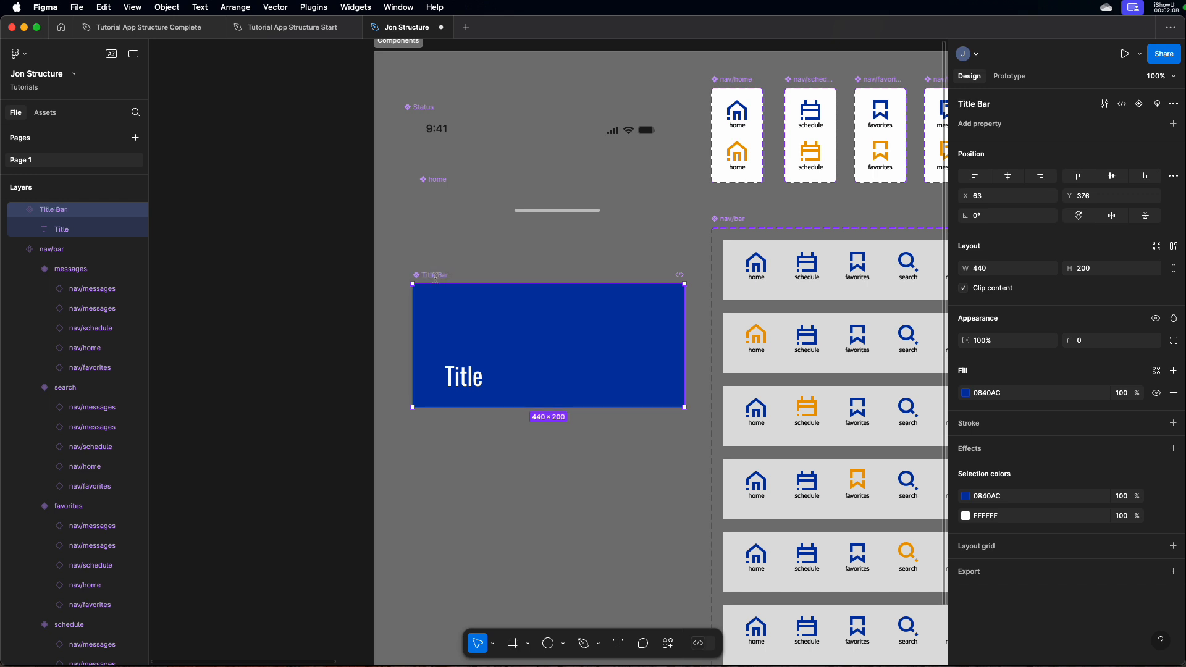
Create a text property named "Title" with the value "Input Here" on the Title Bar component's text layer
scroll(436, 278, right, 5)
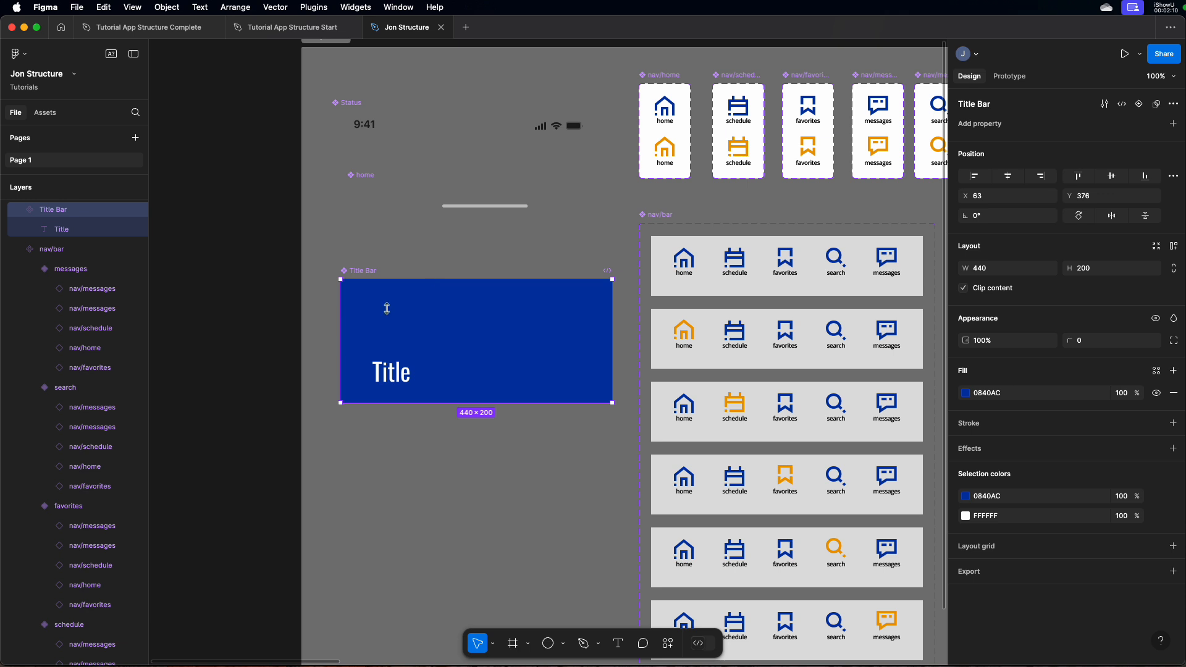
scroll(411, 373, right, 1)
click(396, 373)
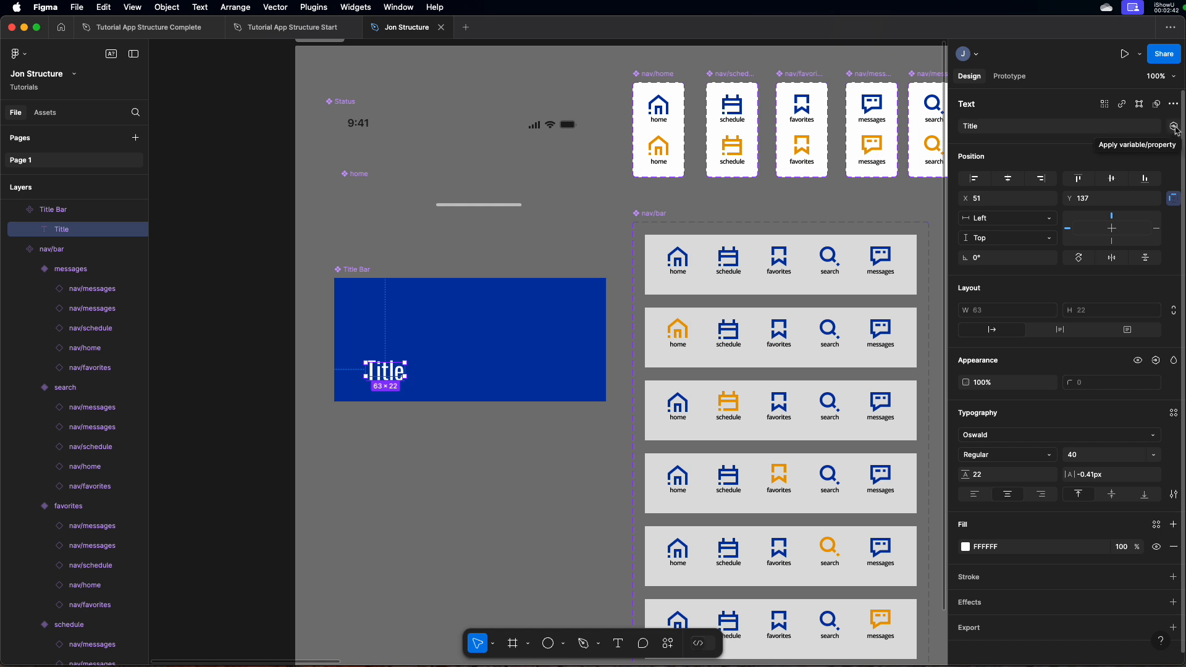
click(1174, 127)
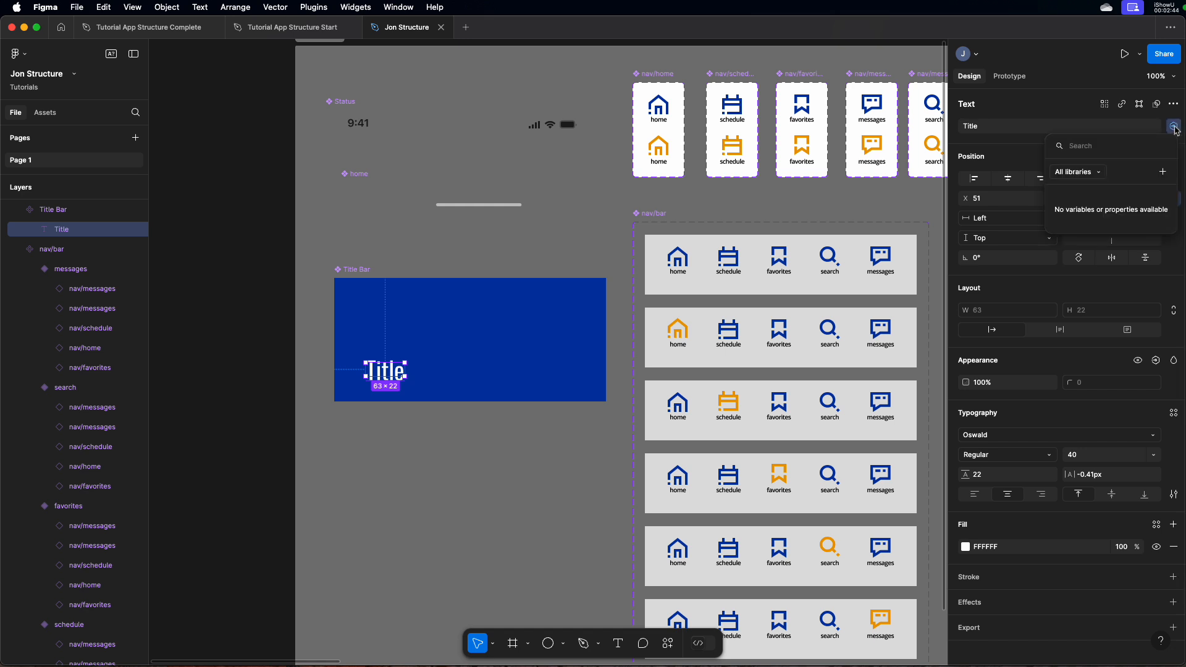
click(1161, 173)
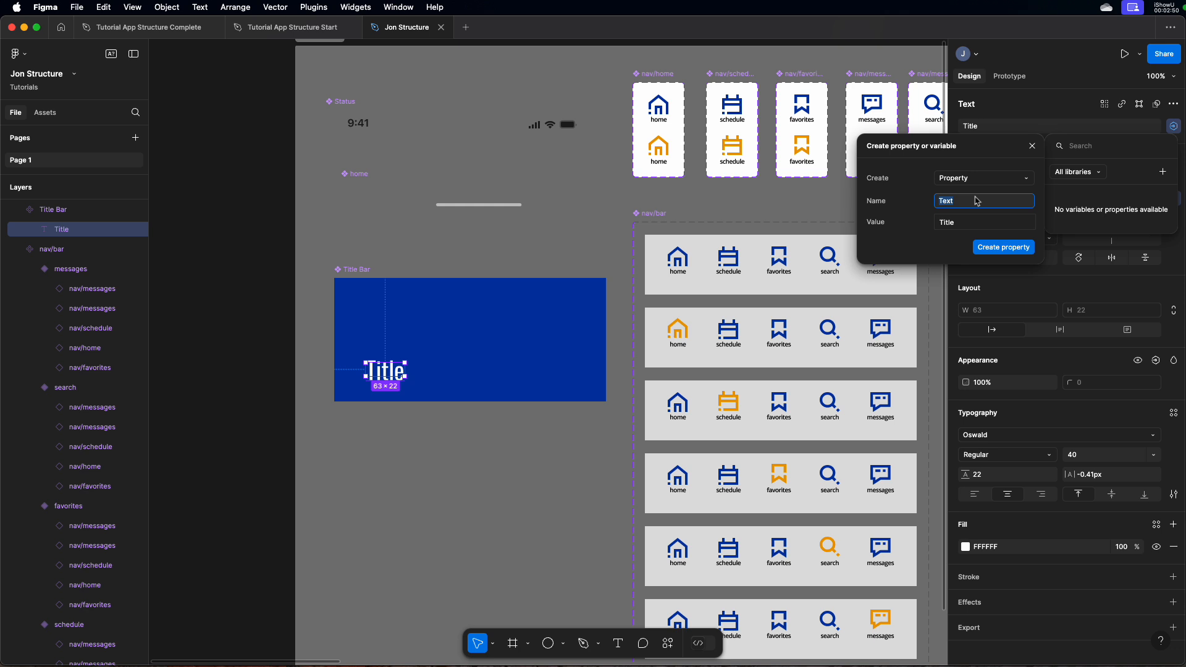
text(Titl)
click(959, 223)
key(BackSpace)
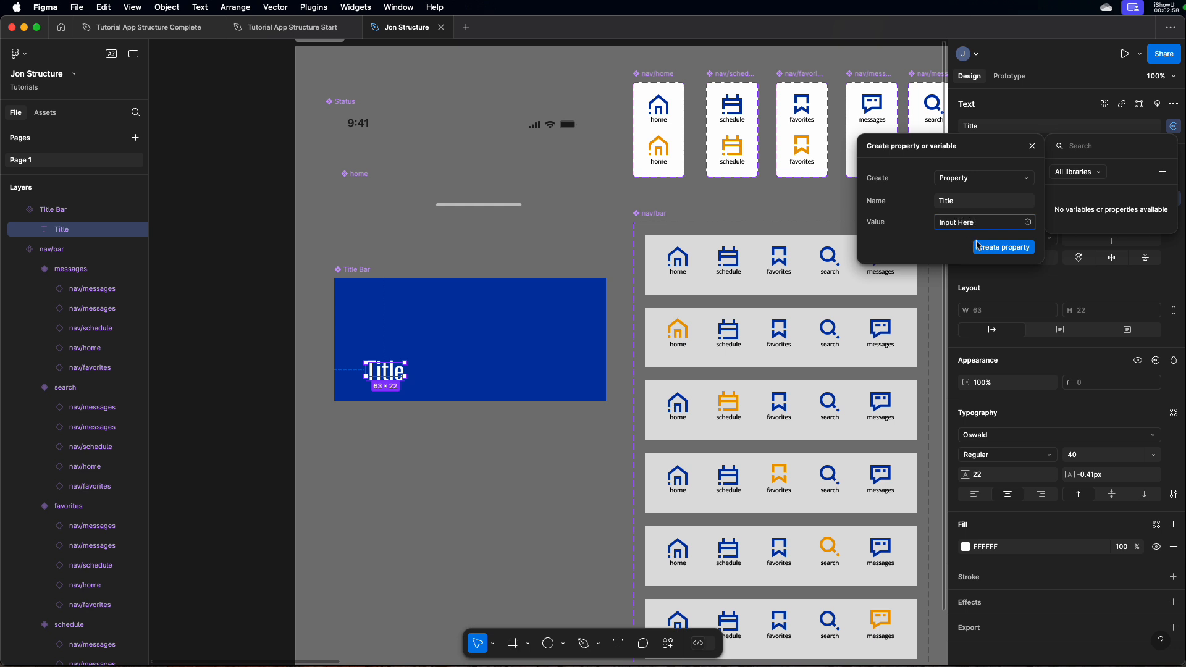
click(1015, 247)
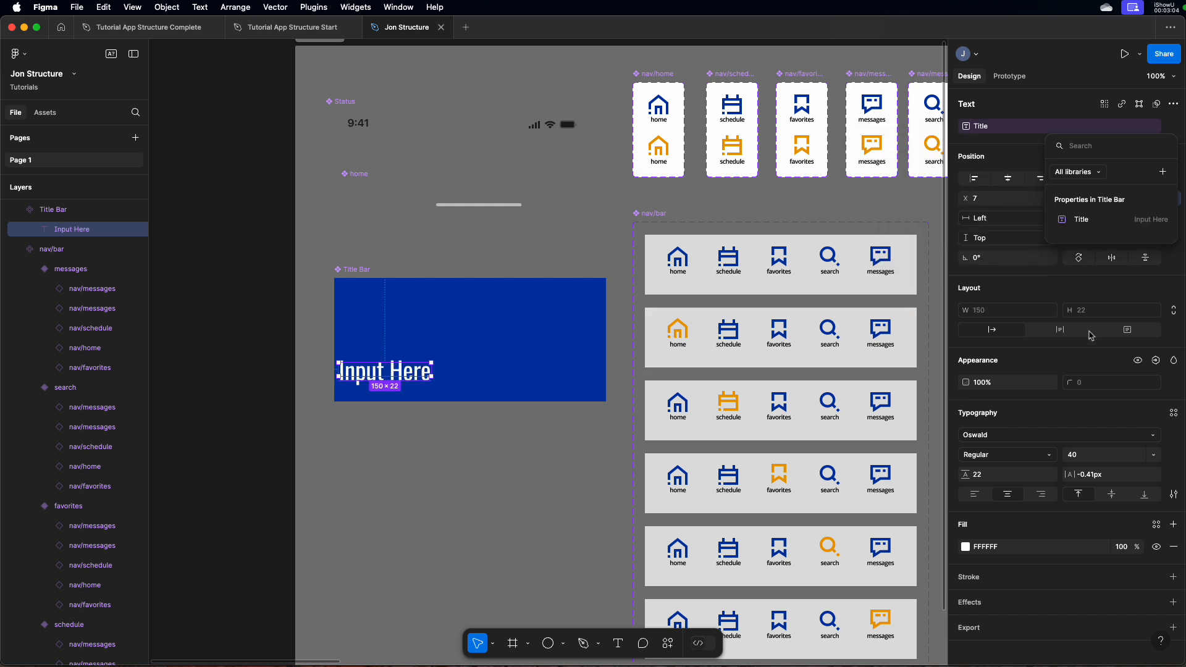
click(1086, 288)
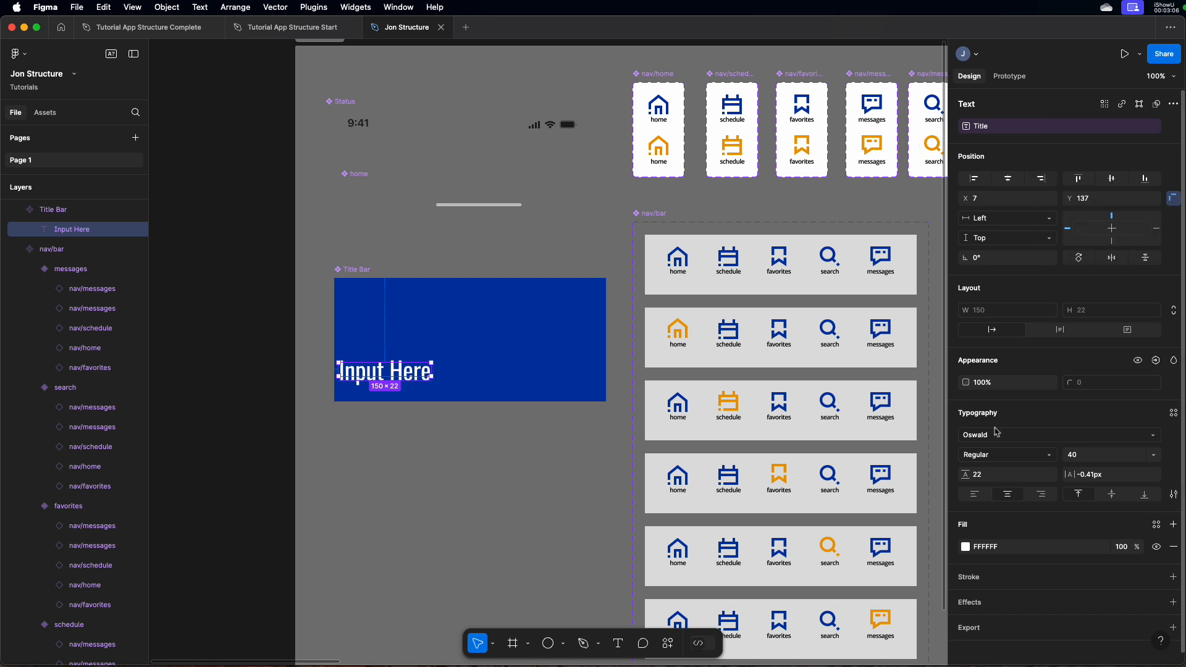
Left-align the Input Here text and move it to about X 34, Y 135 in the Title Bar component
click(975, 494)
drag(364, 378, 379, 375)
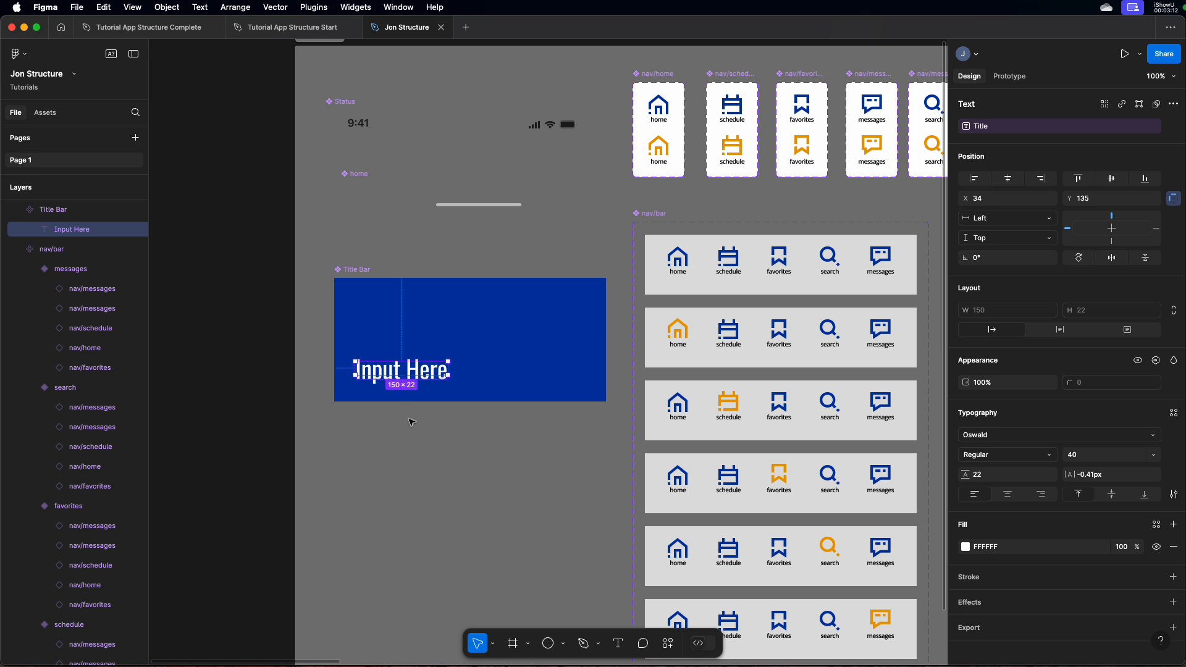
click(412, 422)
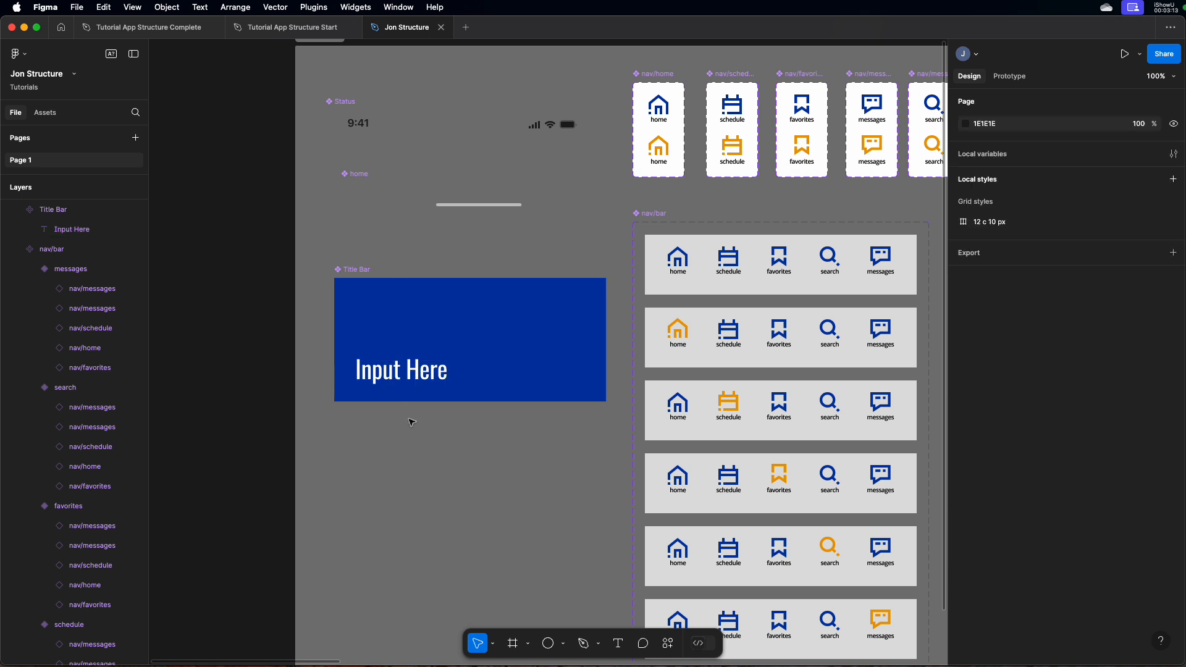
Detach the Title property from the Input Here text and apply it to the text again
click(447, 377)
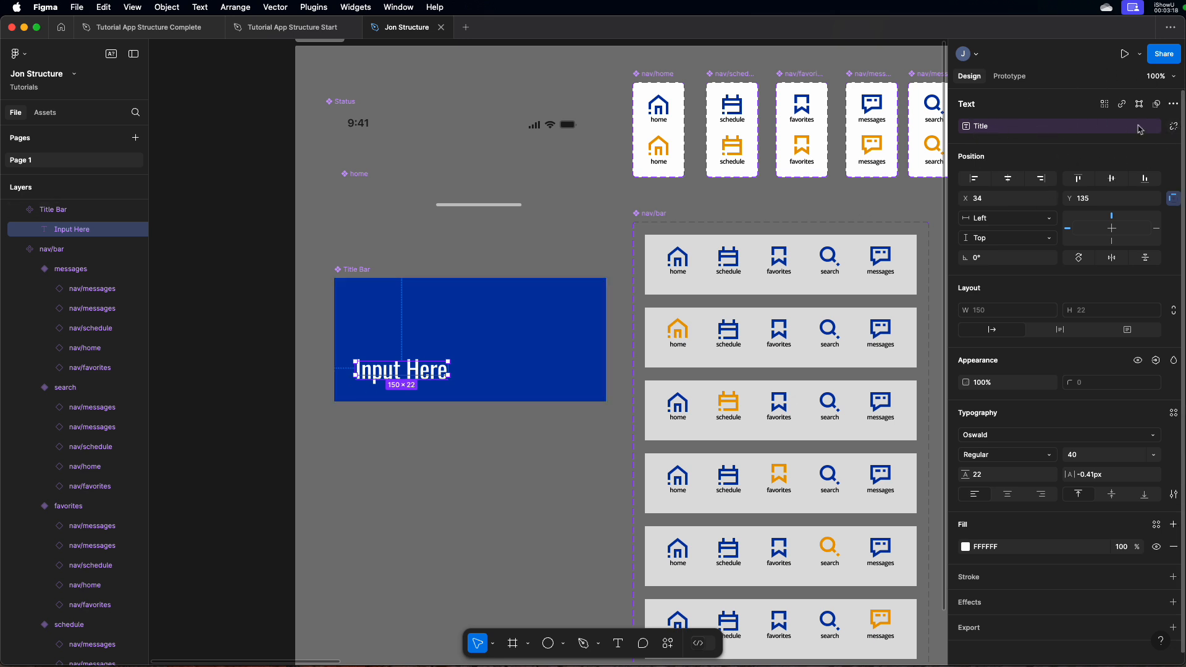
click(1174, 127)
click(1174, 128)
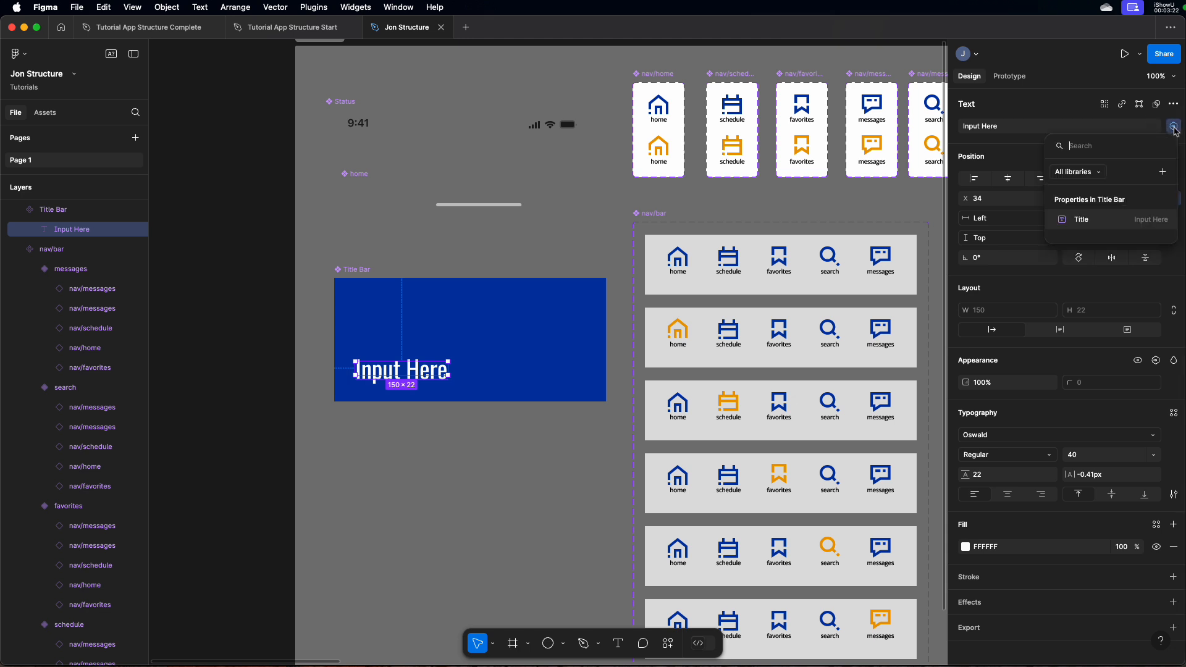
click(1119, 222)
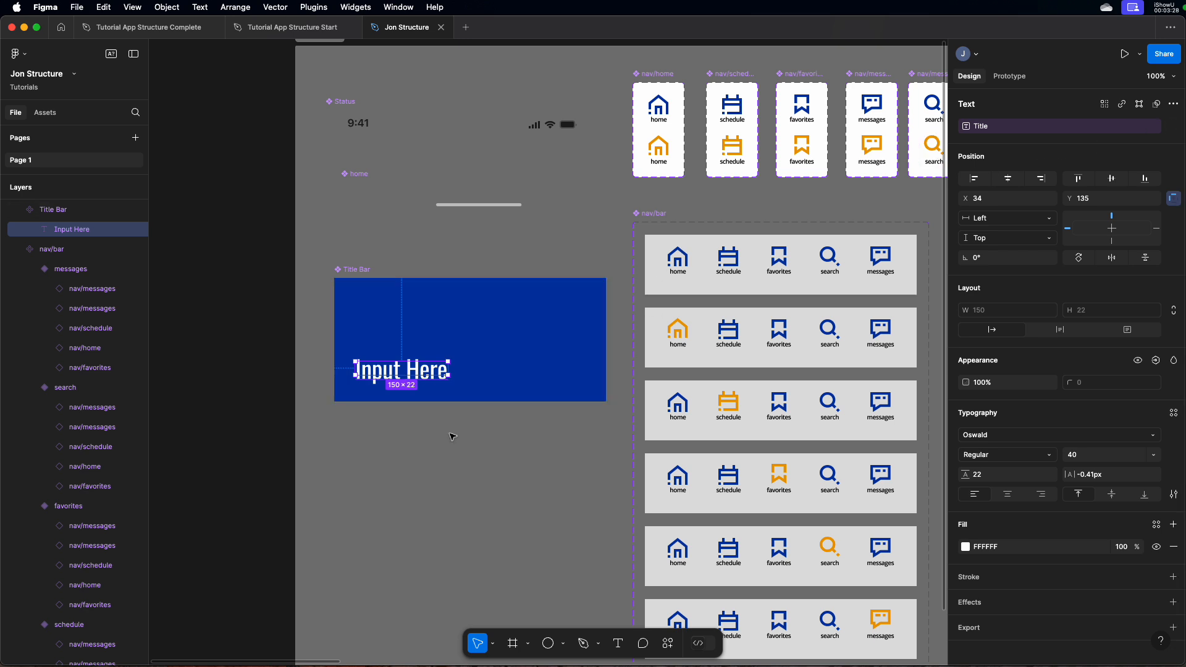
Find the Title Bar component among the file's assets and place an instance of it on Screen/Base
key(minus)
scroll(500, 301, right, 5)
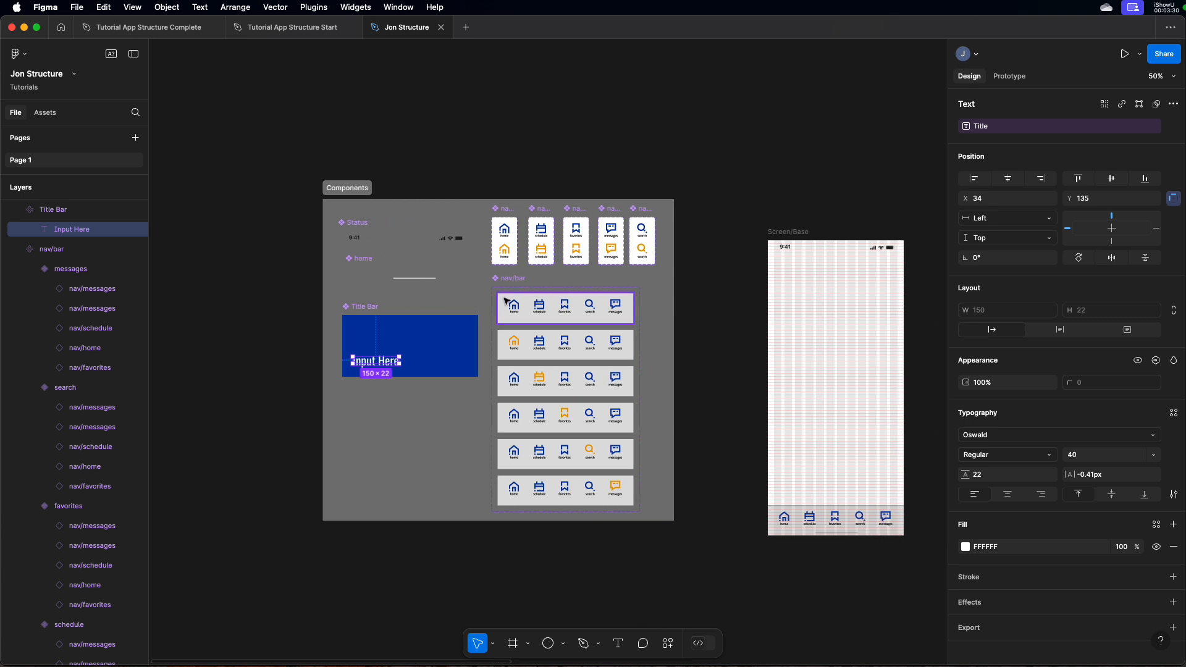
click(45, 113)
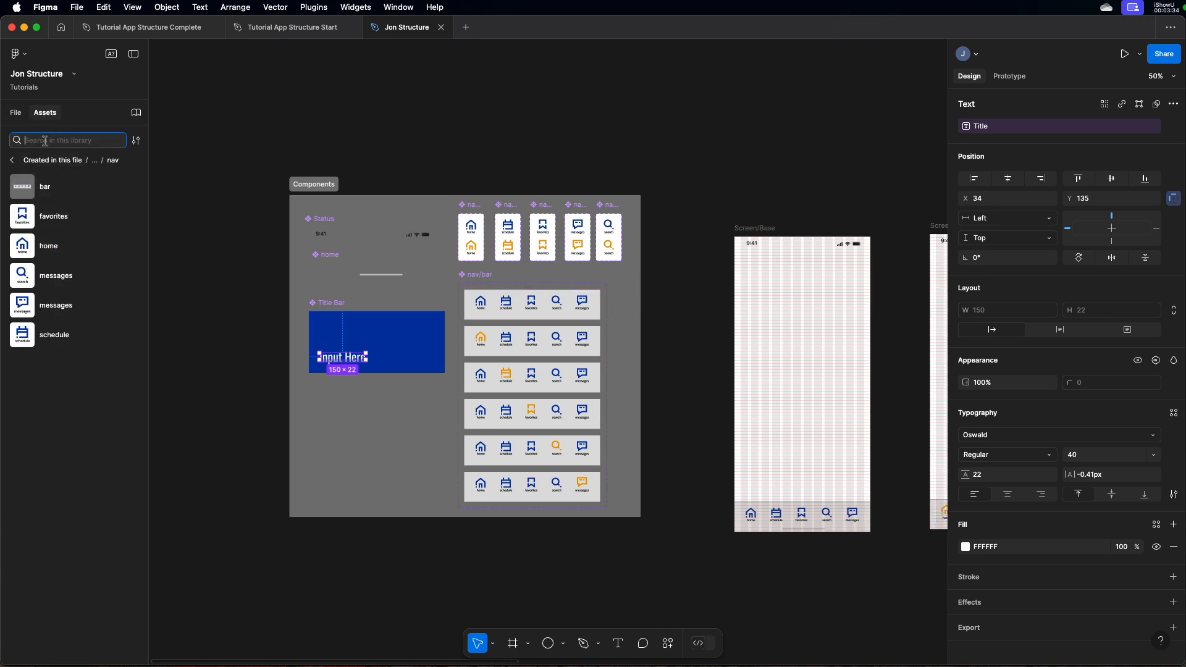
text(title)
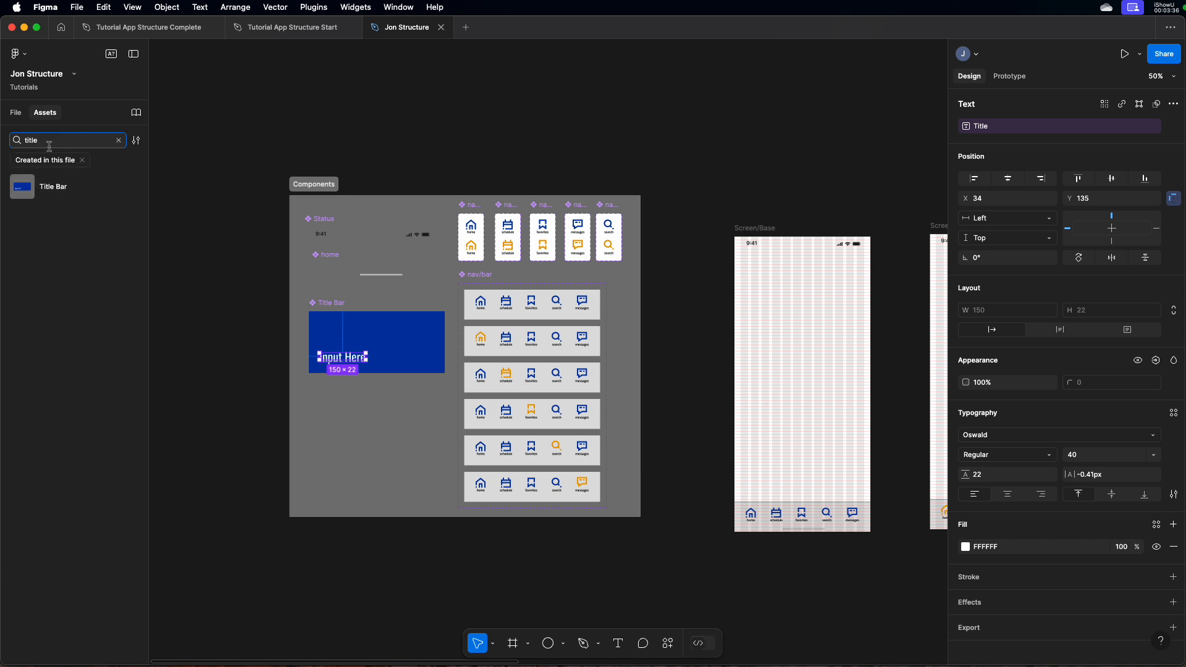
drag(37, 187, 805, 272)
Align the Title Bar instance at X 0, Y 0 in Screen/Base and send it behind the status bar
key(z)
drag(718, 211, 955, 334)
key(space)
drag(703, 279, 861, 247)
mouse_move(736, 276)
mouse_down()
mouse_move(721, 283)
mouse_move(734, 278)
mouse_up()
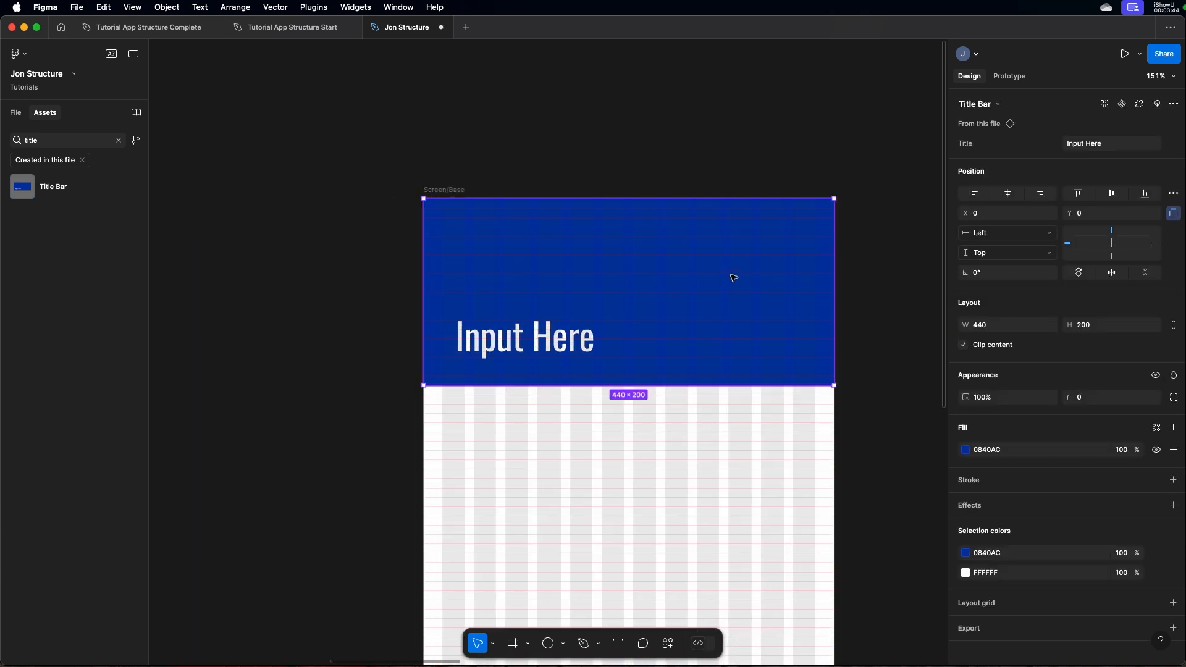
key([)
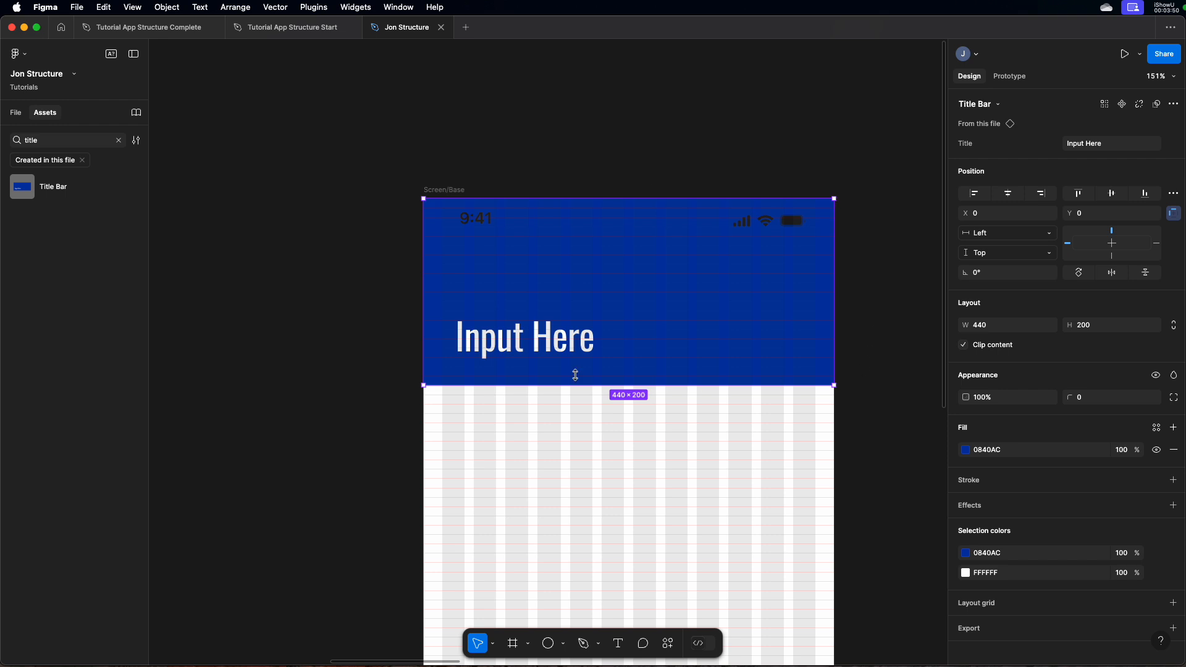
Set the Title property of the Screen/Base title bar to "Base"
scroll(826, 281, right, 5)
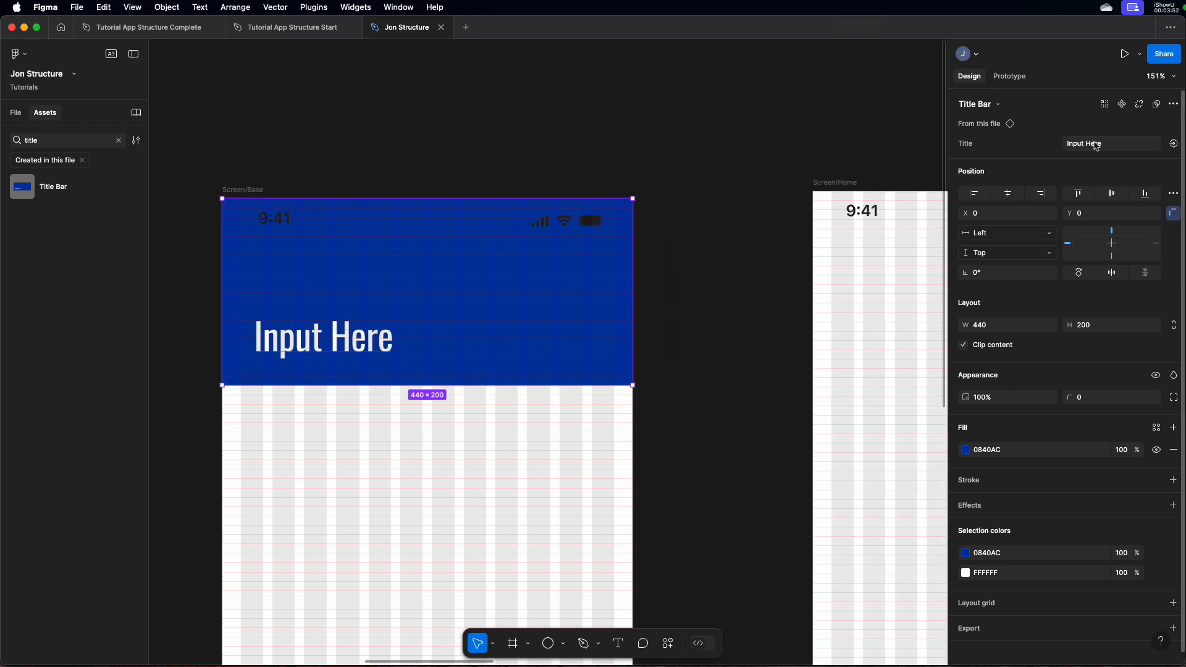
click(1109, 151)
text(Base)
key(Return)
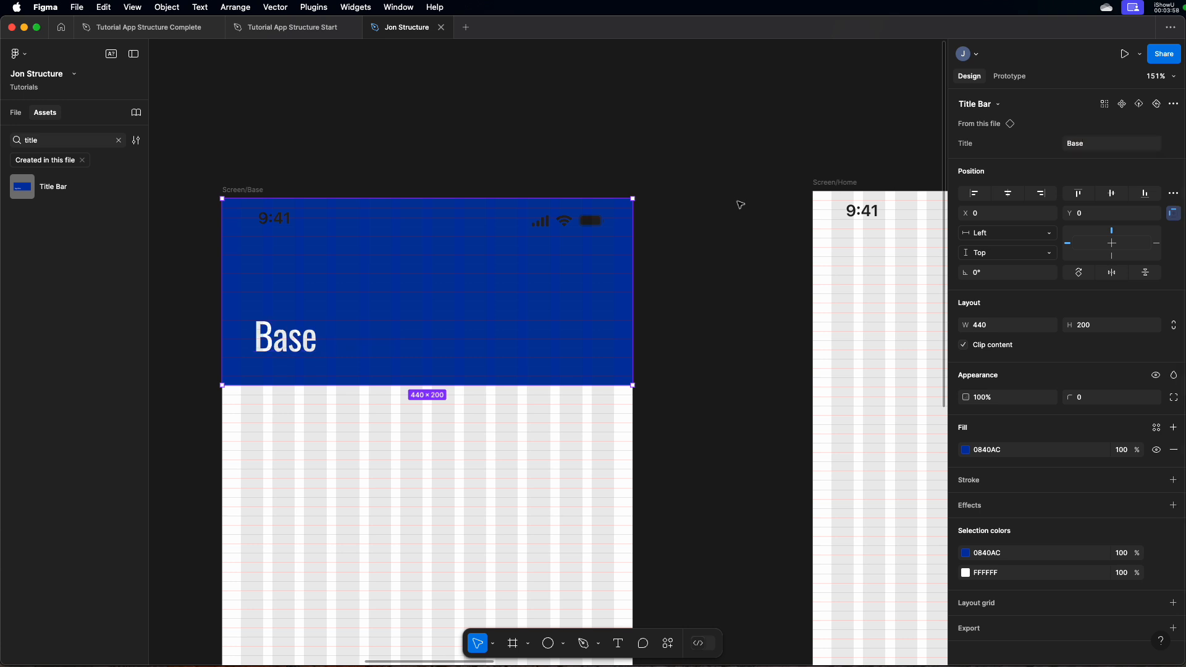
Duplicate the Base title bar onto Screen/Home, Screen/Schedule and Screen/Favorites
key(super+minus)
key(super+minus)
scroll(658, 238, right, 5)
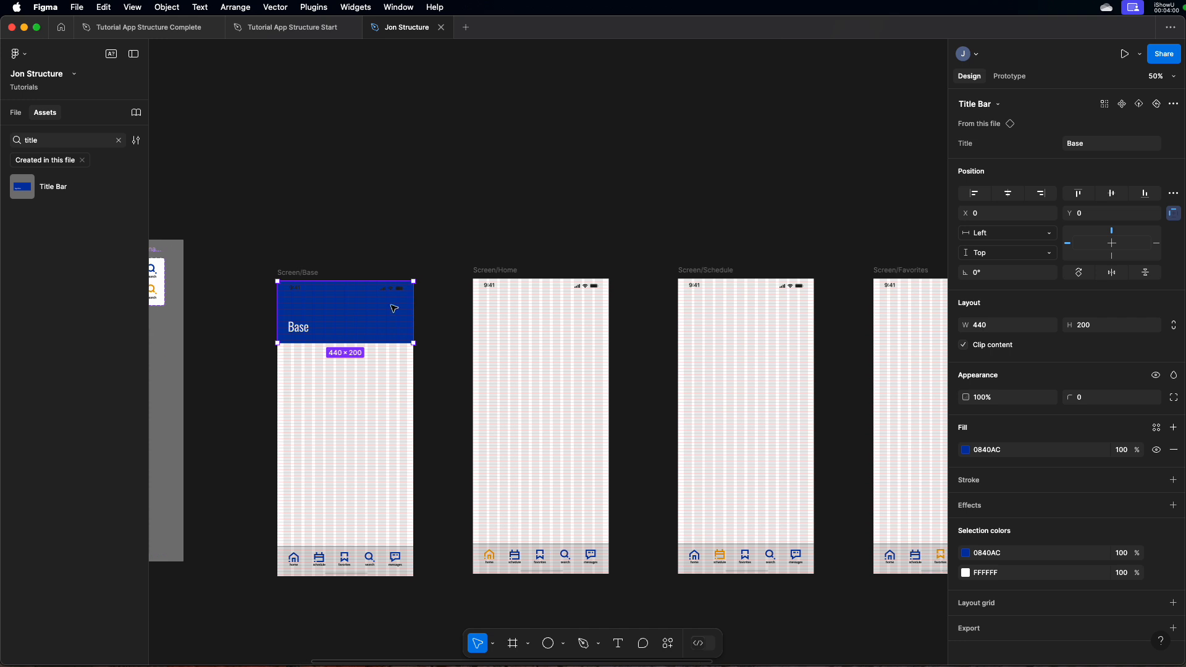
drag(393, 309, 854, 321)
Align the title bars on Screen/Schedule and Screen/Favorites to X 0, Y 0 so they fill the screen width
click(649, 330)
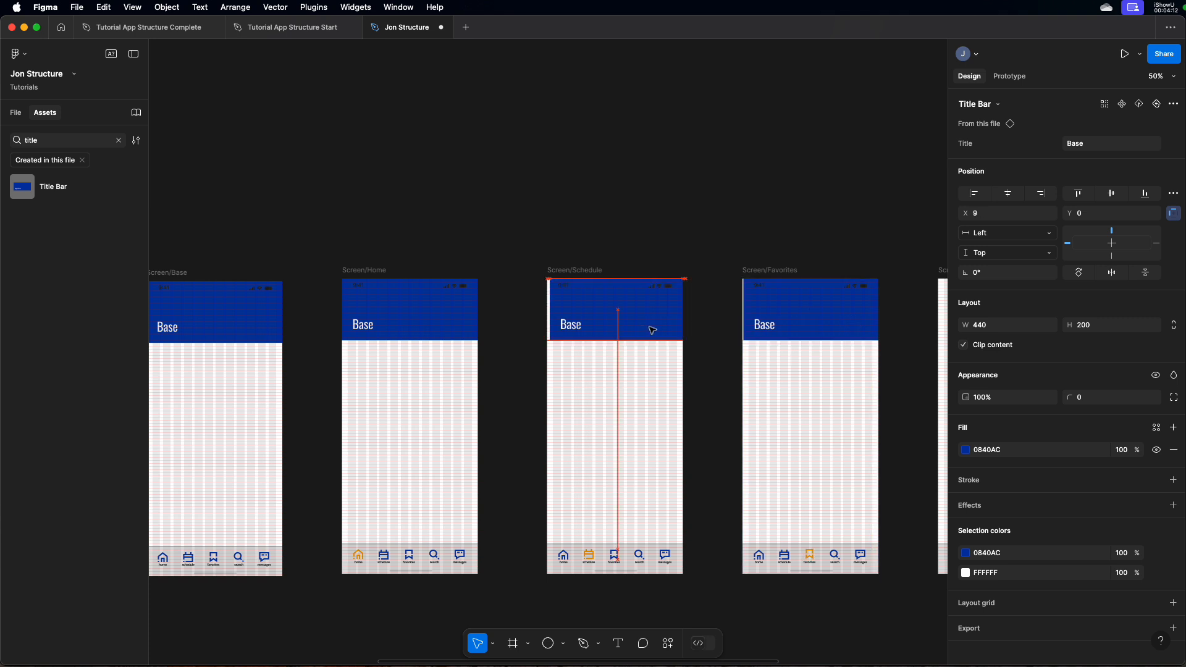
drag(645, 331, 645, 330)
click(702, 262)
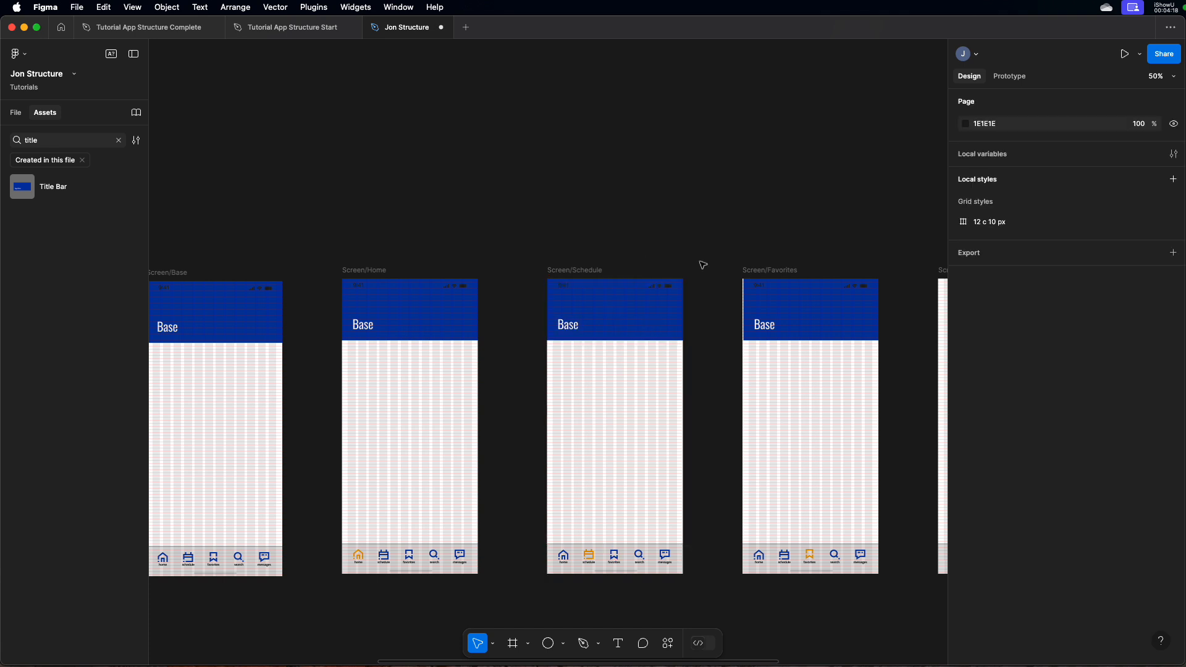
scroll(858, 262, right, 3)
click(731, 334)
drag(731, 334, 736, 334)
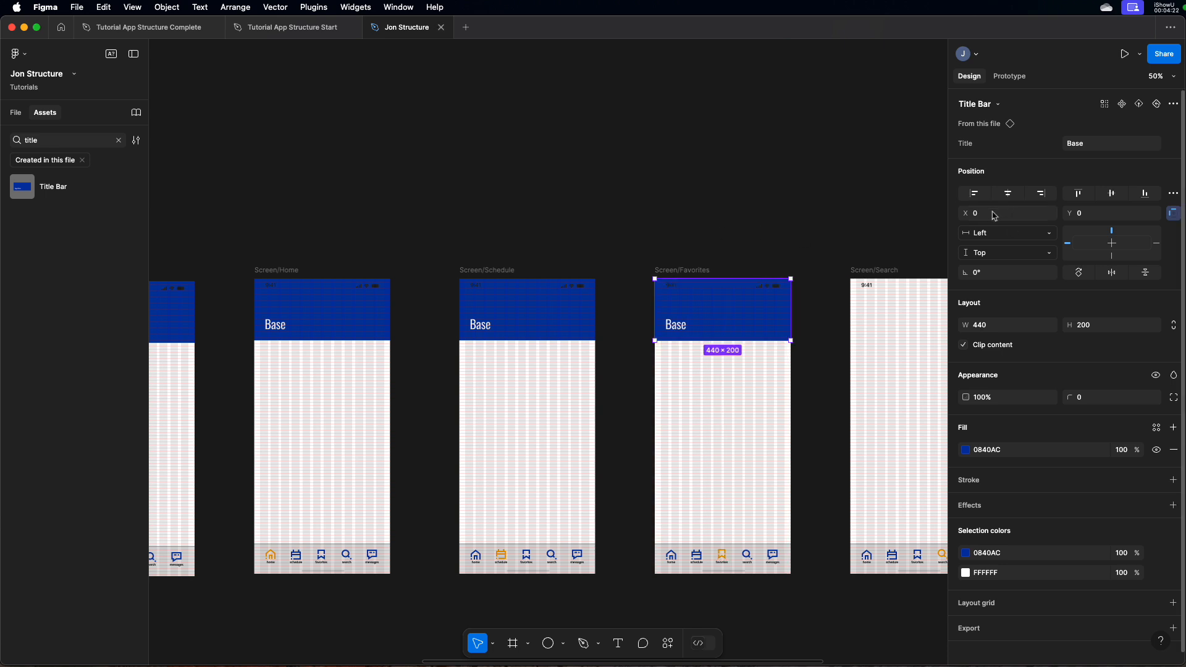
click(776, 253)
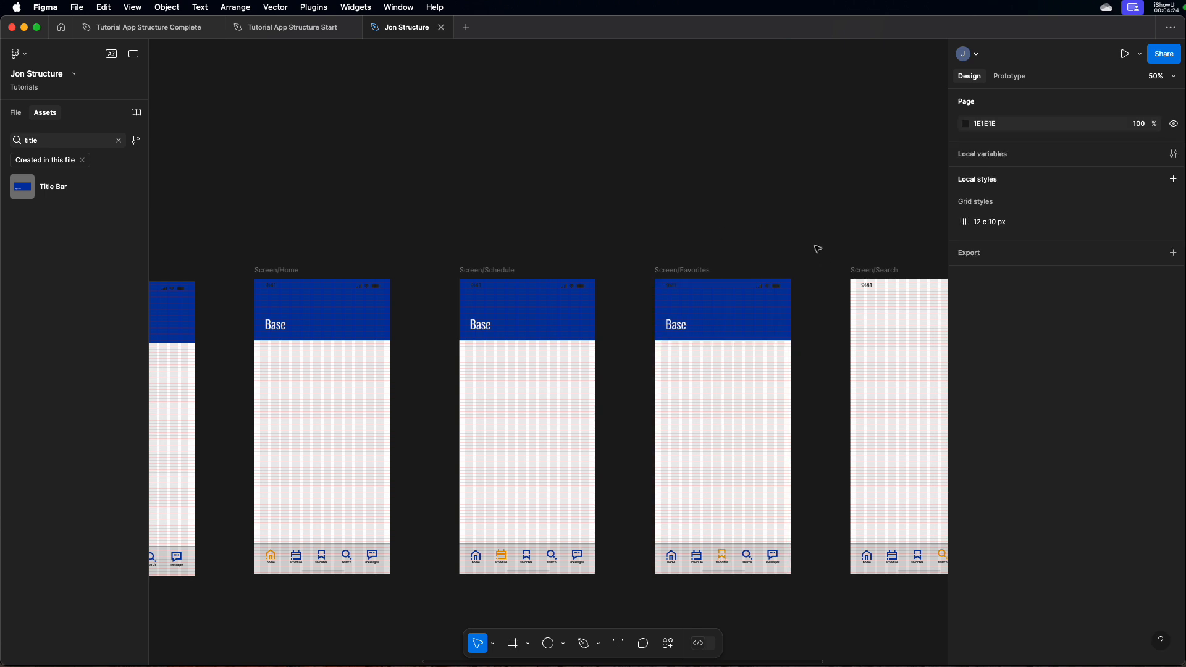
Duplicate the title bar onto Screen/Search and set its position to X 0, Y 0
scroll(673, 272, right, 3)
drag(673, 273, 845, 333)
click(960, 216)
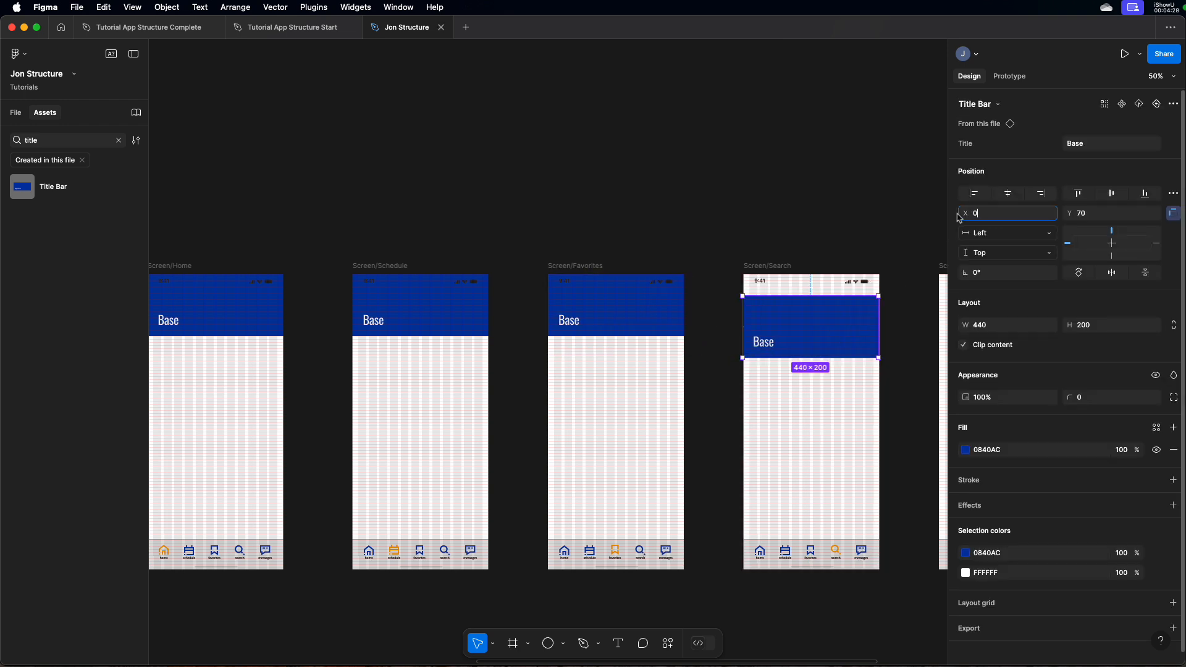
key(Tab)
text(0)
key(Return)
Duplicate the title bar onto Screen/Messages and align it to the screen's upper edge at X 0
scroll(821, 243, right, 5)
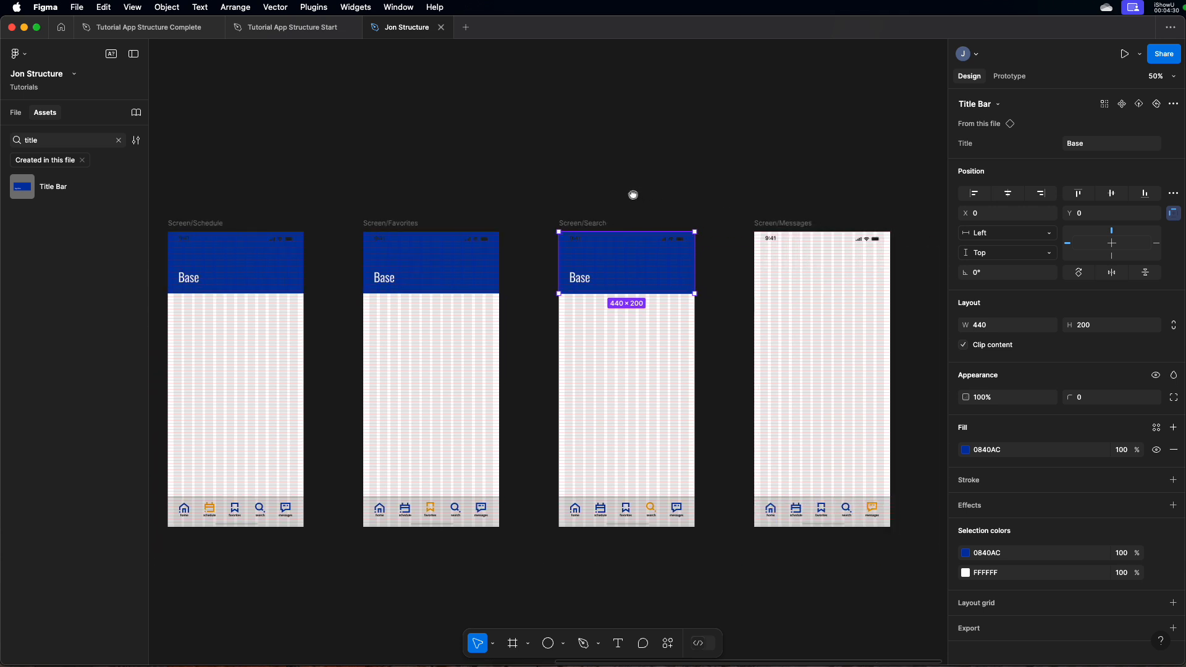
drag(620, 284, 824, 272)
click(691, 191)
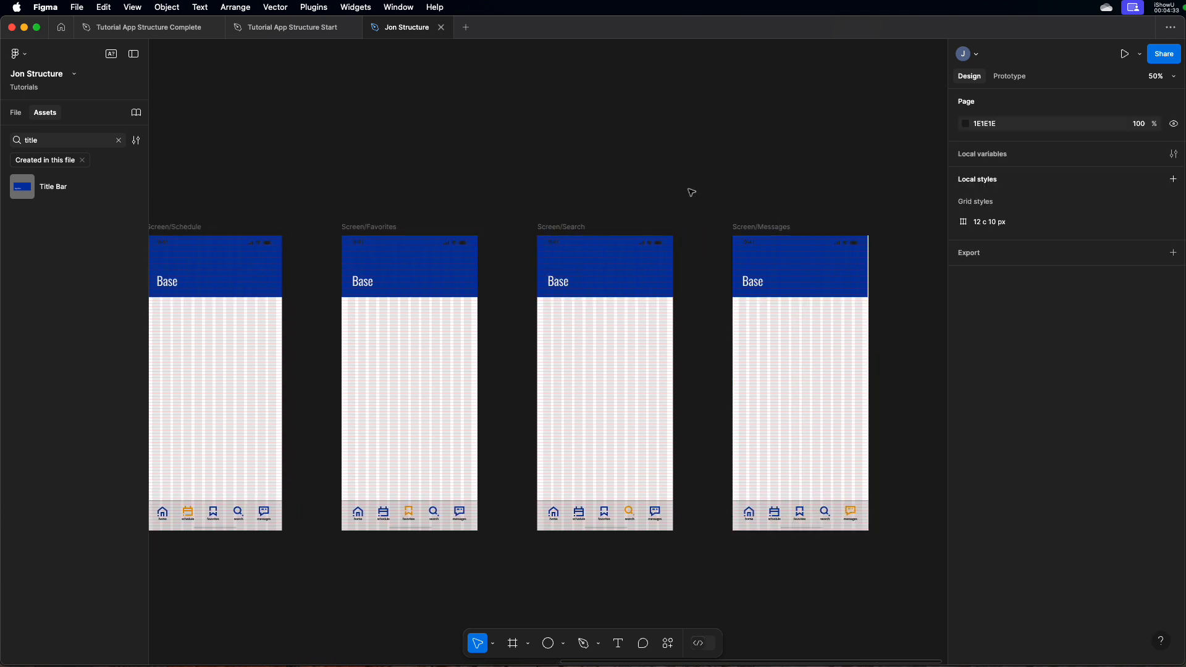
click(797, 280)
click(1014, 216)
key(Return)
Set the Title property of the Screen/Home title bar to "Welcome"
drag(540, 216, 940, 237)
drag(654, 241, 814, 252)
click(611, 307)
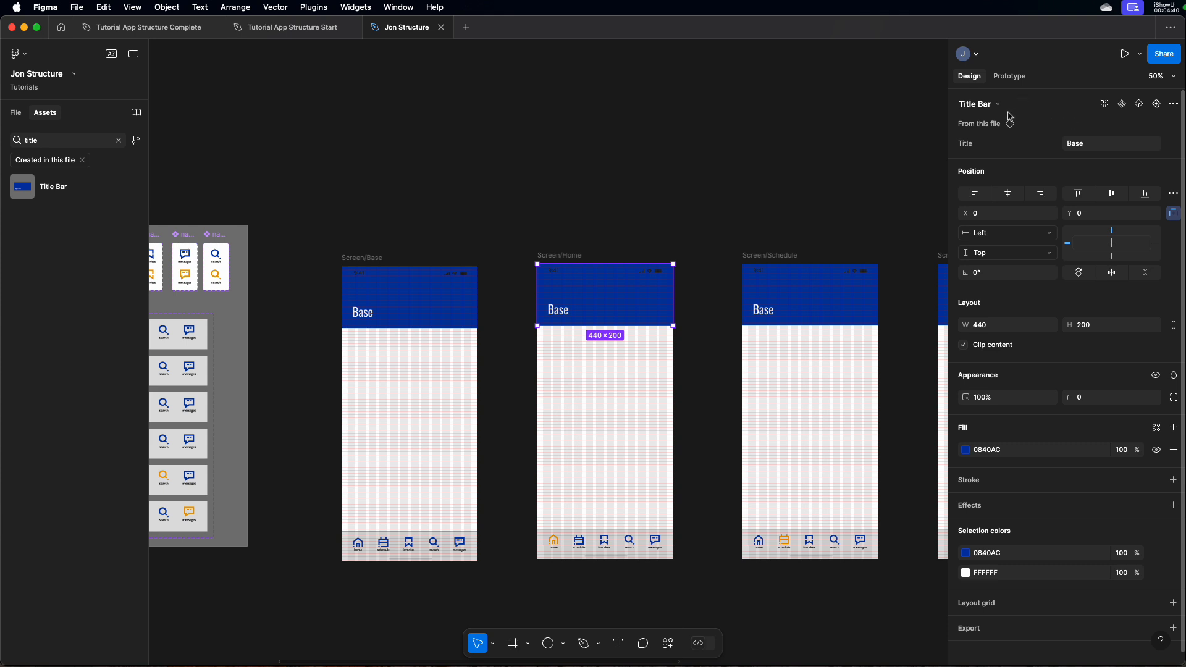
click(1096, 146)
key(Return)
Set the Title property of the Screen/Schedule title bar to "Schedule"
scroll(741, 275, right, 3)
click(708, 280)
click(1115, 147)
text(Schedule)
key(Return)
Set the Title property of the Screen/Favorites title bar to "Favorites"
scroll(750, 158, right, 3)
click(736, 293)
double_click(710, 301)
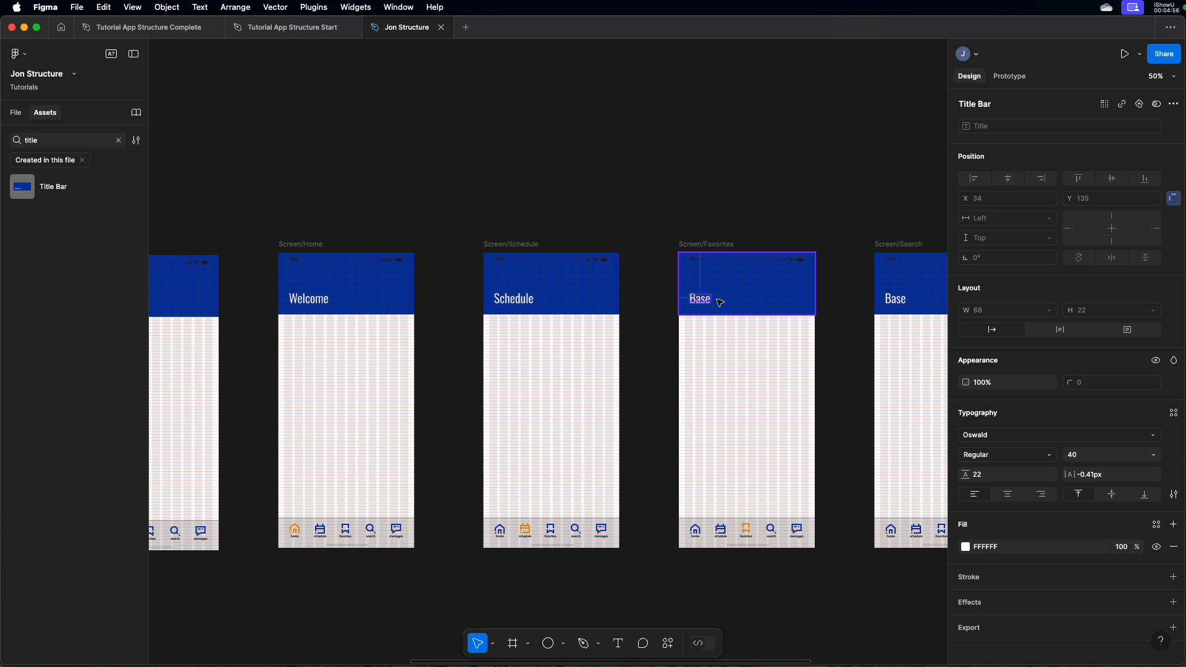
click(747, 293)
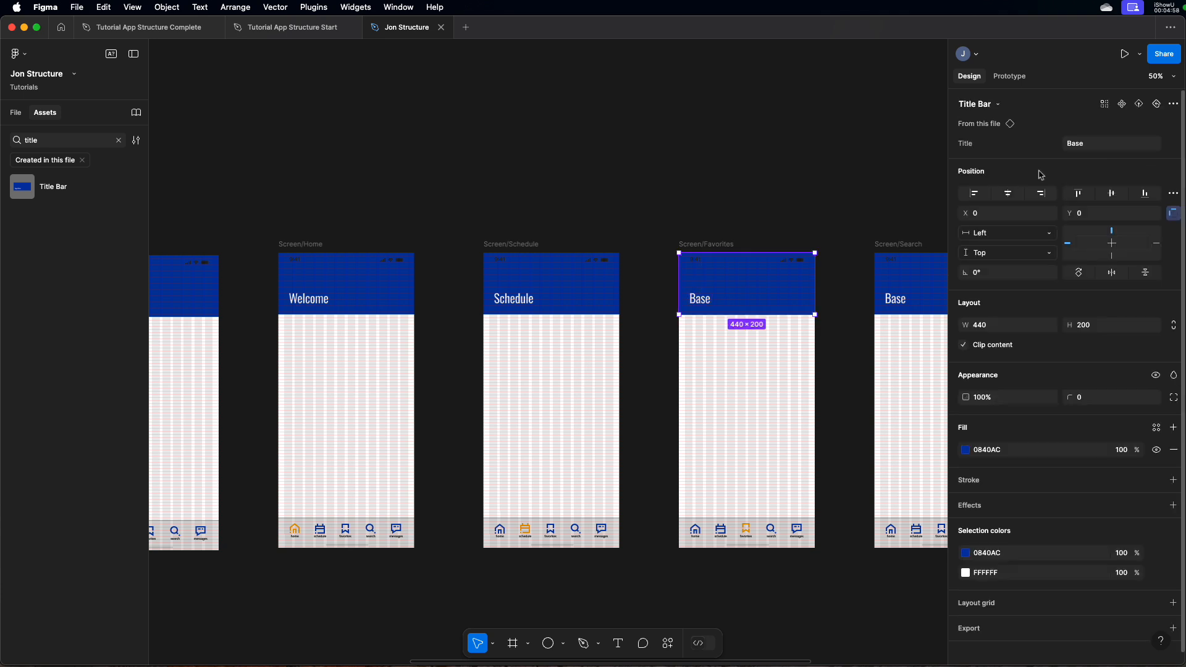
click(1070, 149)
key(Return)
Set the Title property of the Screen/Search title bar to "Search"
drag(779, 175, 621, 171)
click(758, 303)
click(1107, 145)
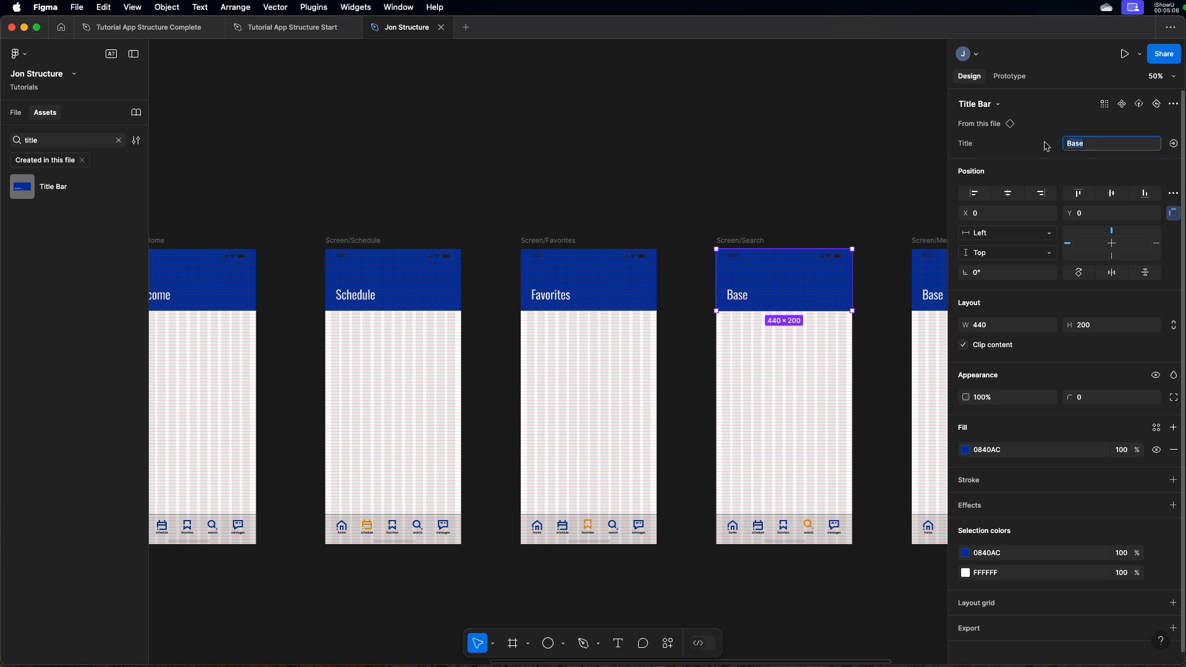
text(Scarch)
key(Return)
Set the Title property of the Screen/Messages title bar to "Messages"
scroll(847, 154, right, 5)
click(780, 280)
click(1112, 144)
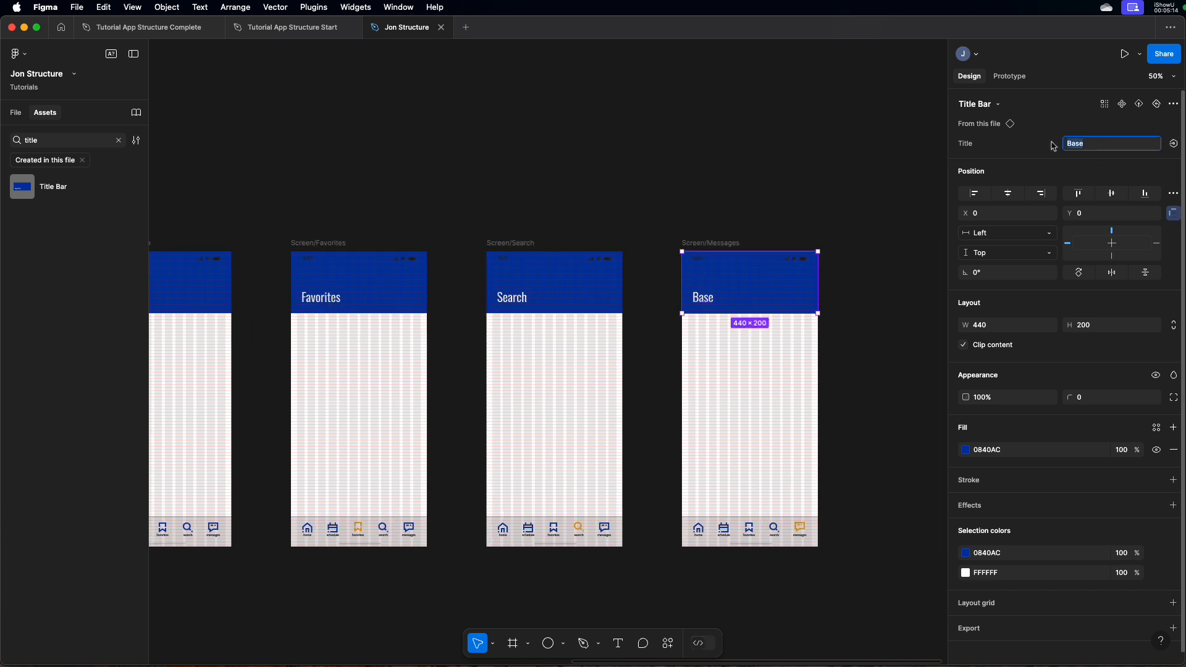
text(Messages)
key(Return)
click(781, 148)
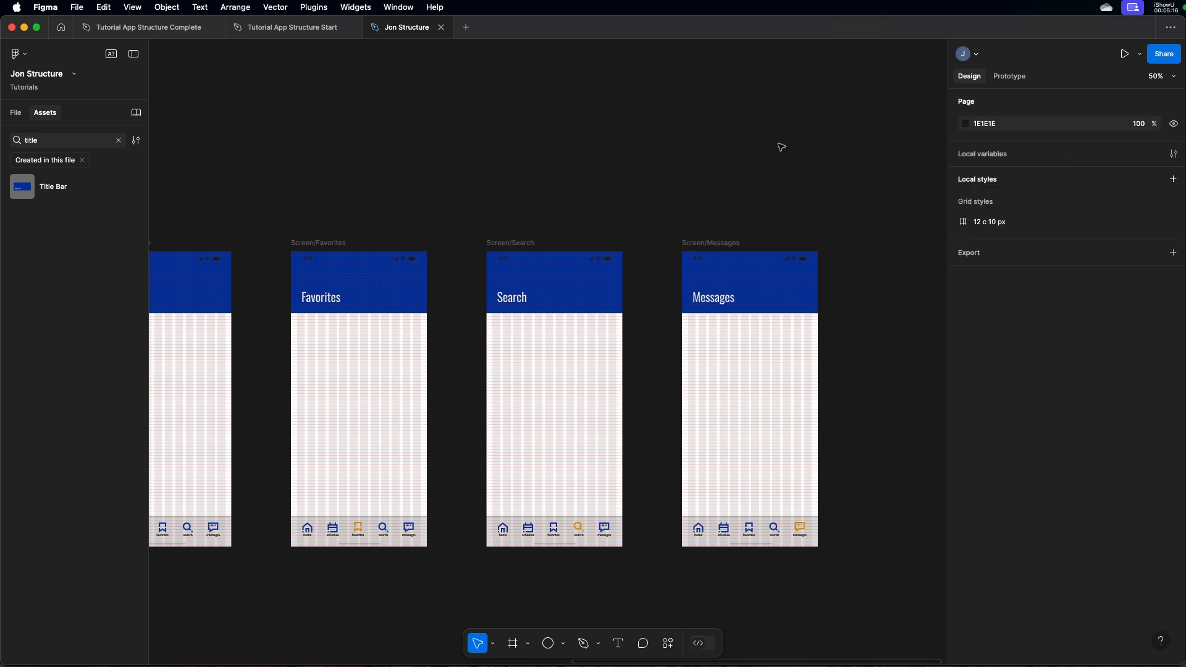
Present the prototype and go through the home, schedule, favorites, search and messages screens with the nav bar to check each title
scroll(757, 159, left, 10)
scroll(758, 158, left, 4)
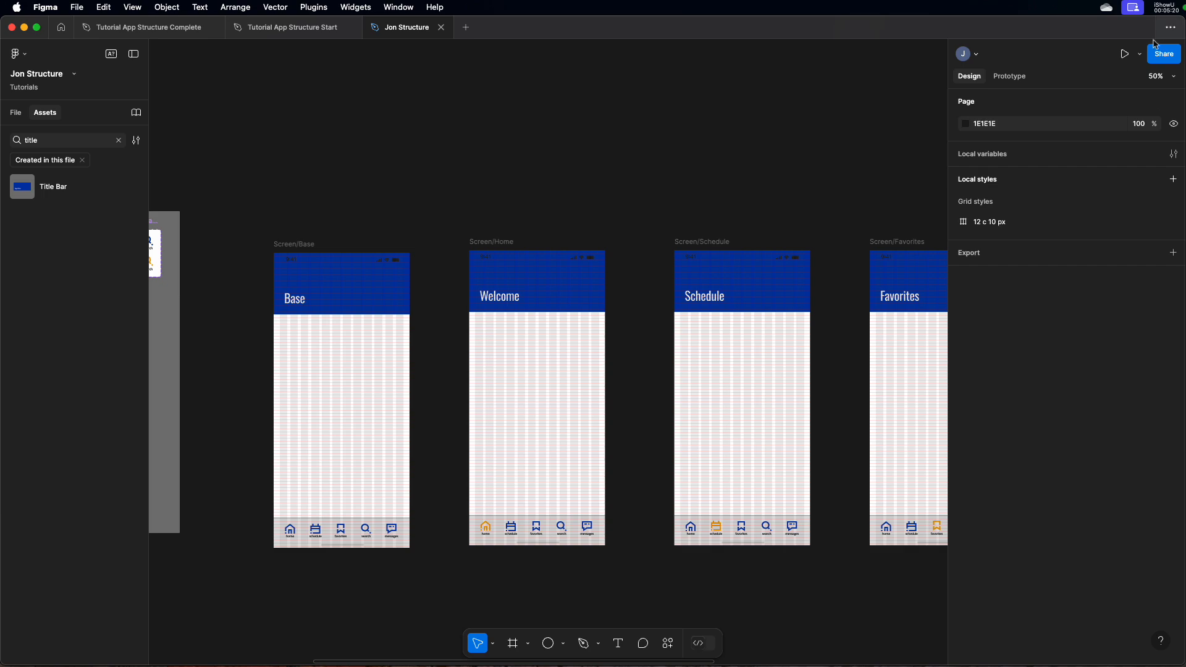
click(1124, 54)
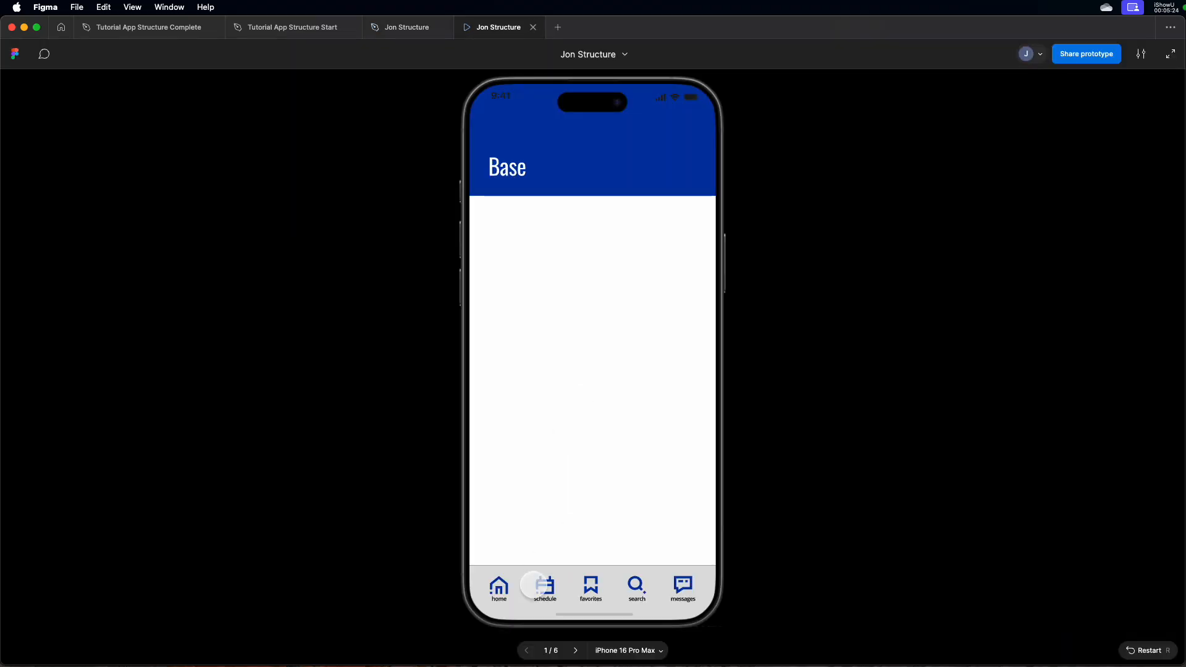
click(536, 586)
click(588, 585)
click(636, 586)
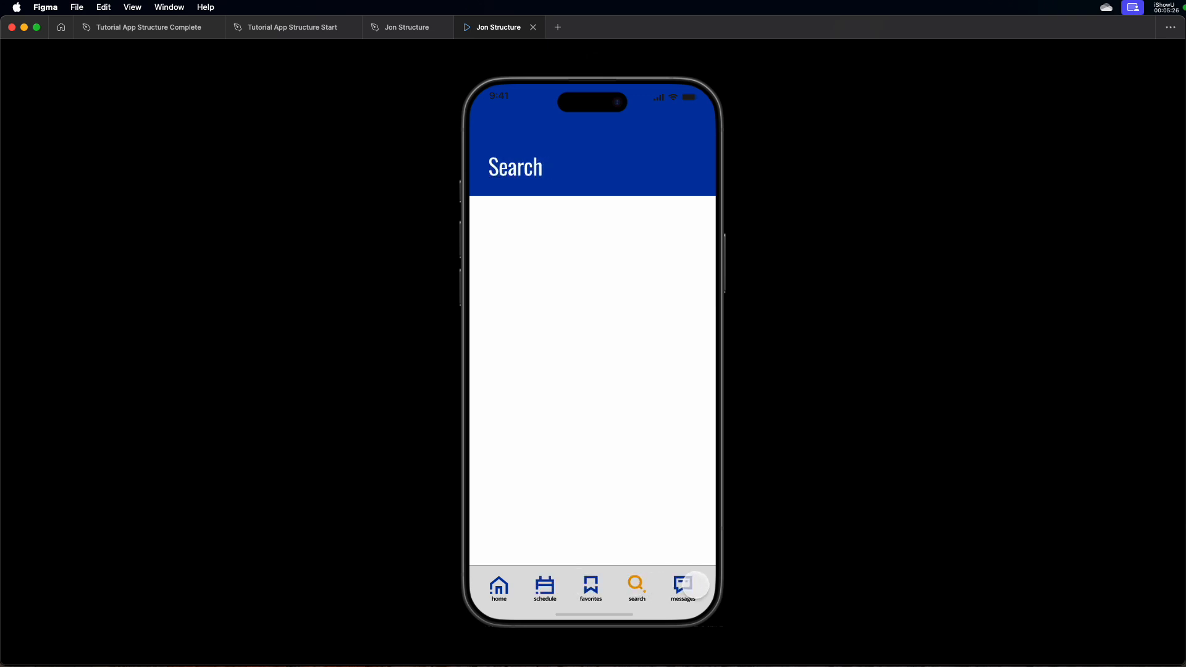
click(691, 585)
click(500, 587)
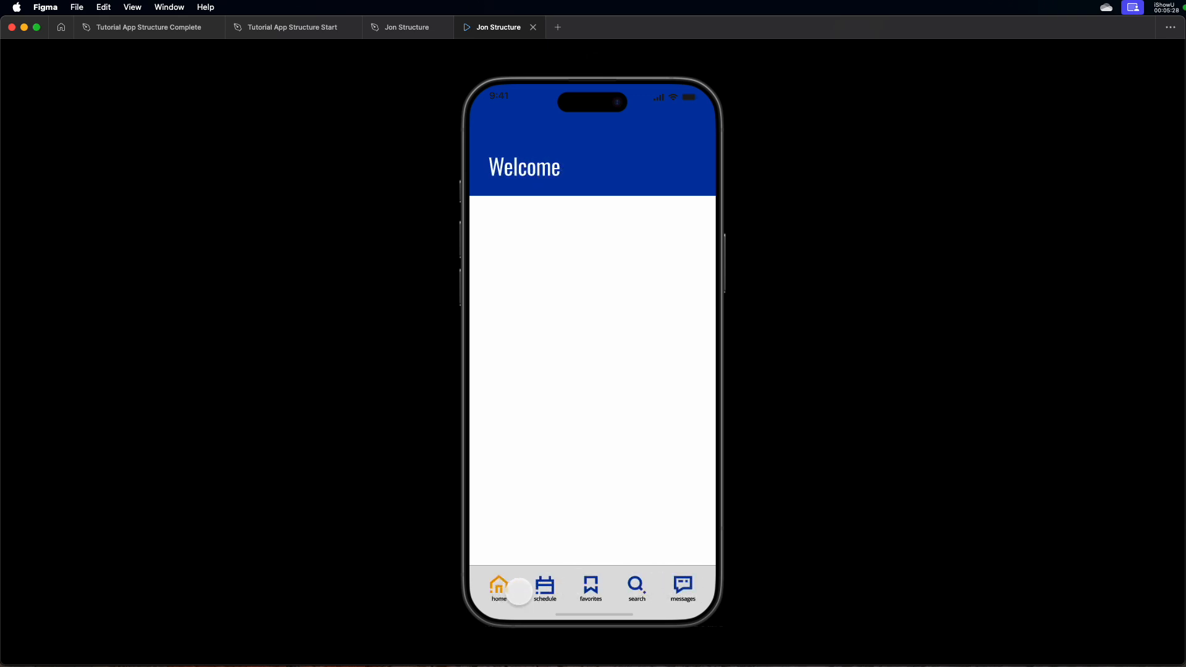
click(591, 586)
click(636, 586)
click(683, 584)
click(637, 586)
click(591, 586)
click(545, 586)
click(500, 586)
click(545, 585)
click(590, 586)
click(636, 585)
click(683, 585)
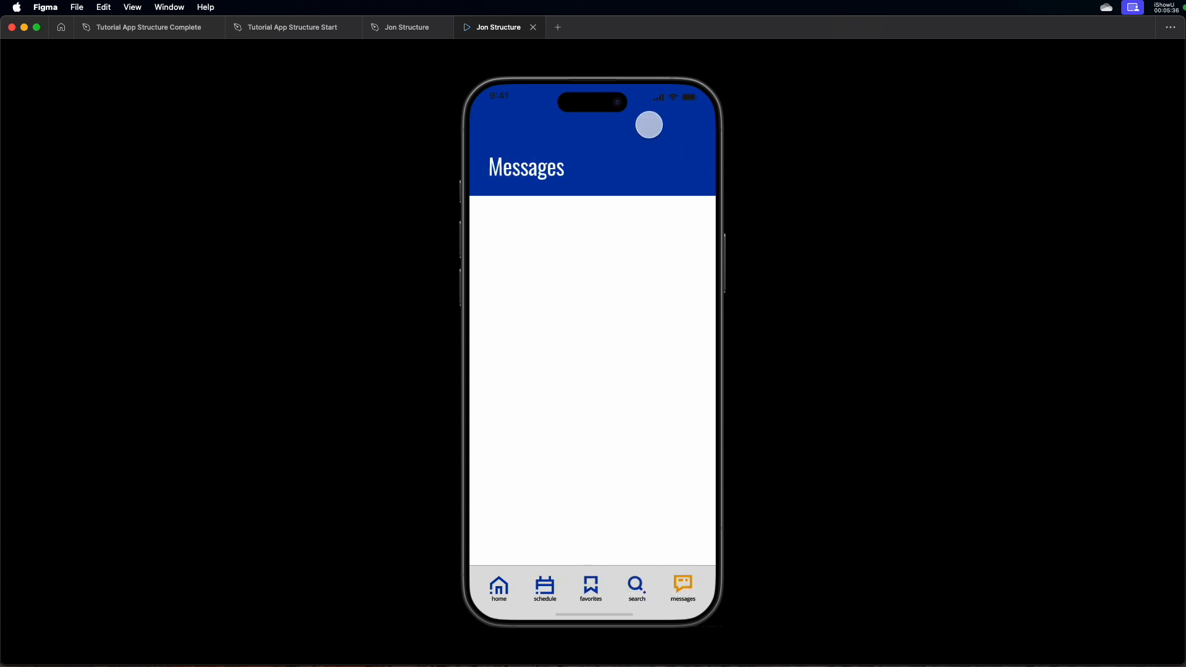
click(636, 584)
click(612, 582)
click(502, 585)
click(531, 587)
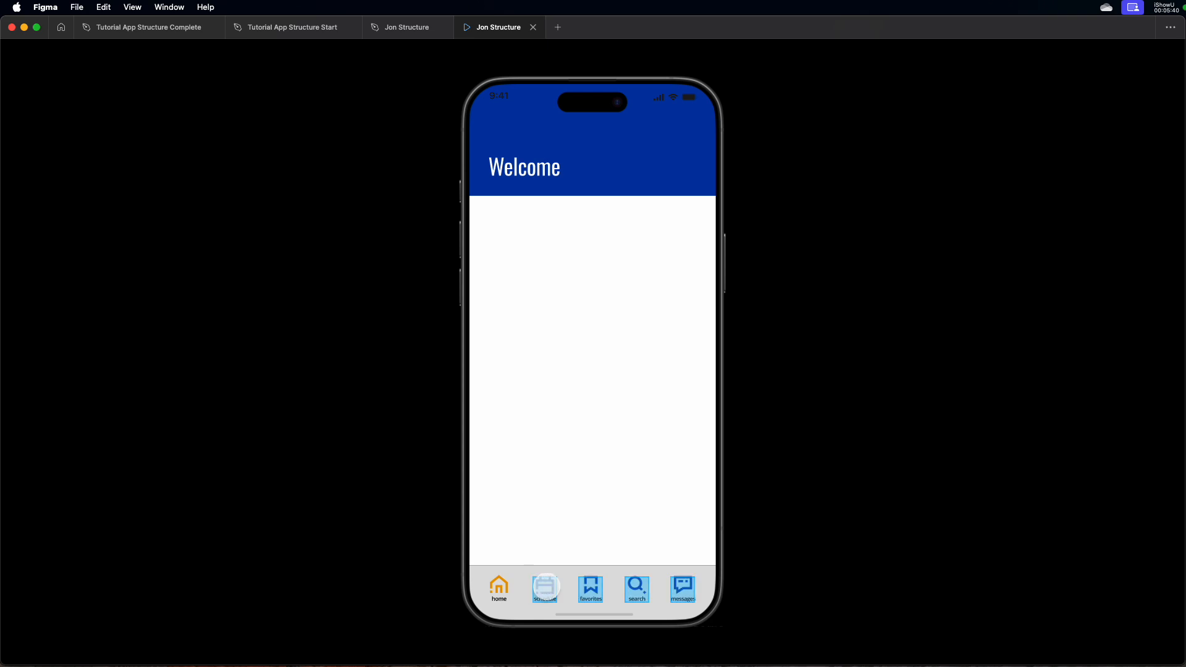
click(543, 585)
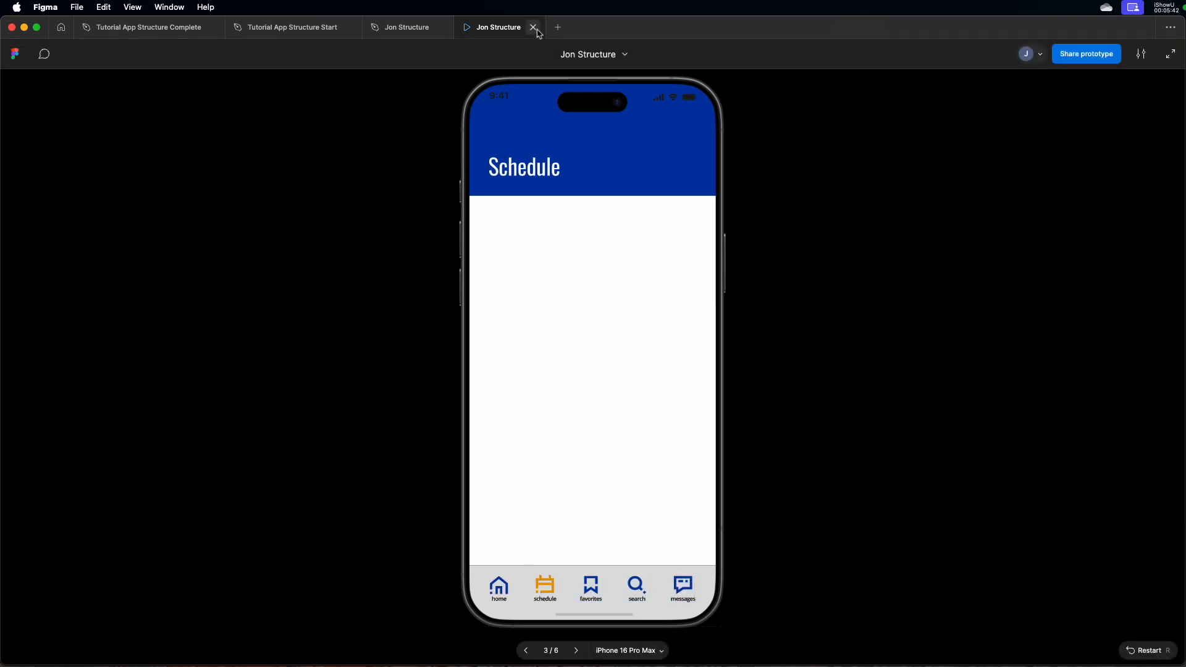